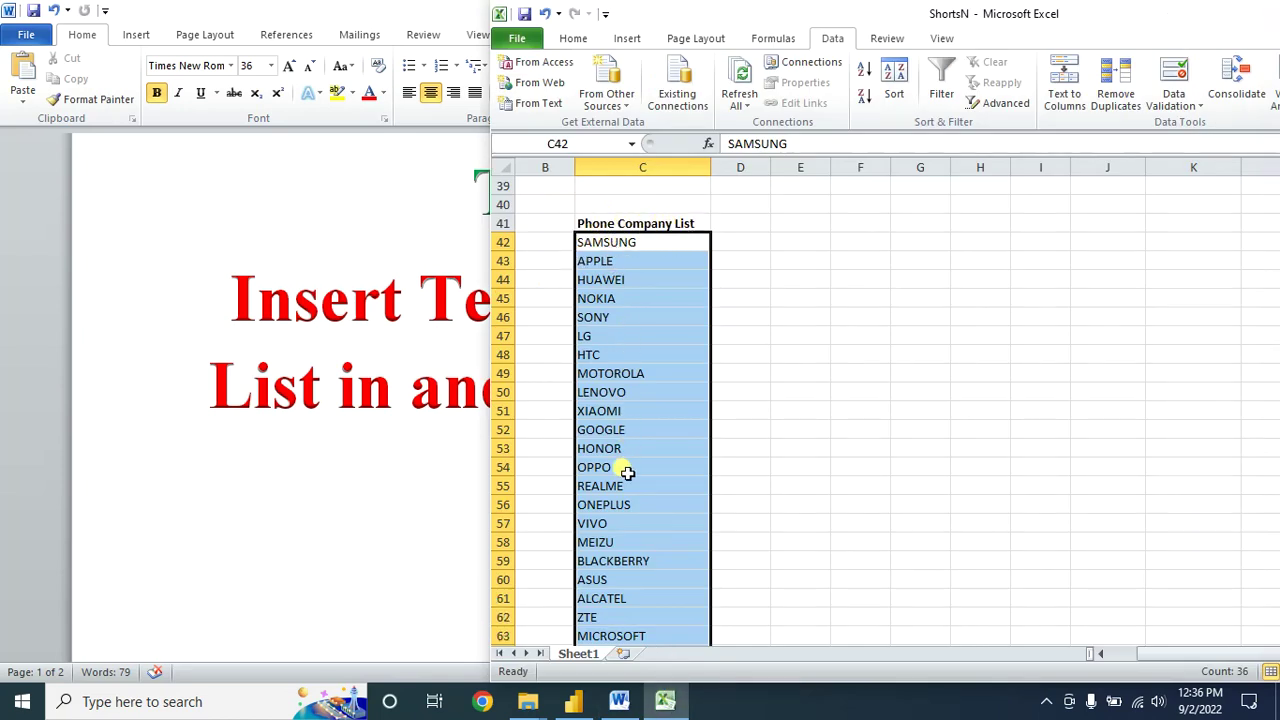
Step: Create a new blank query from Power BI Desktop's Get data list
scroll(586, 449, down, 8)
scroll(600, 400, up, 10)
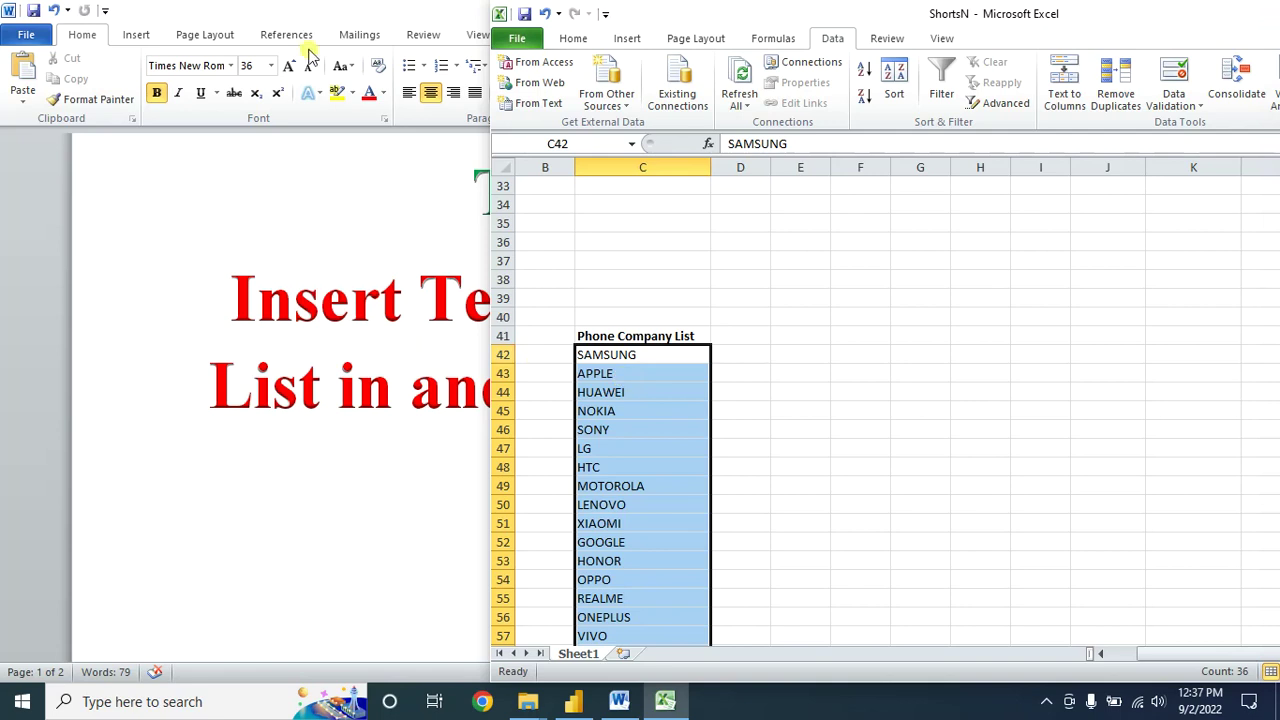
click(575, 705)
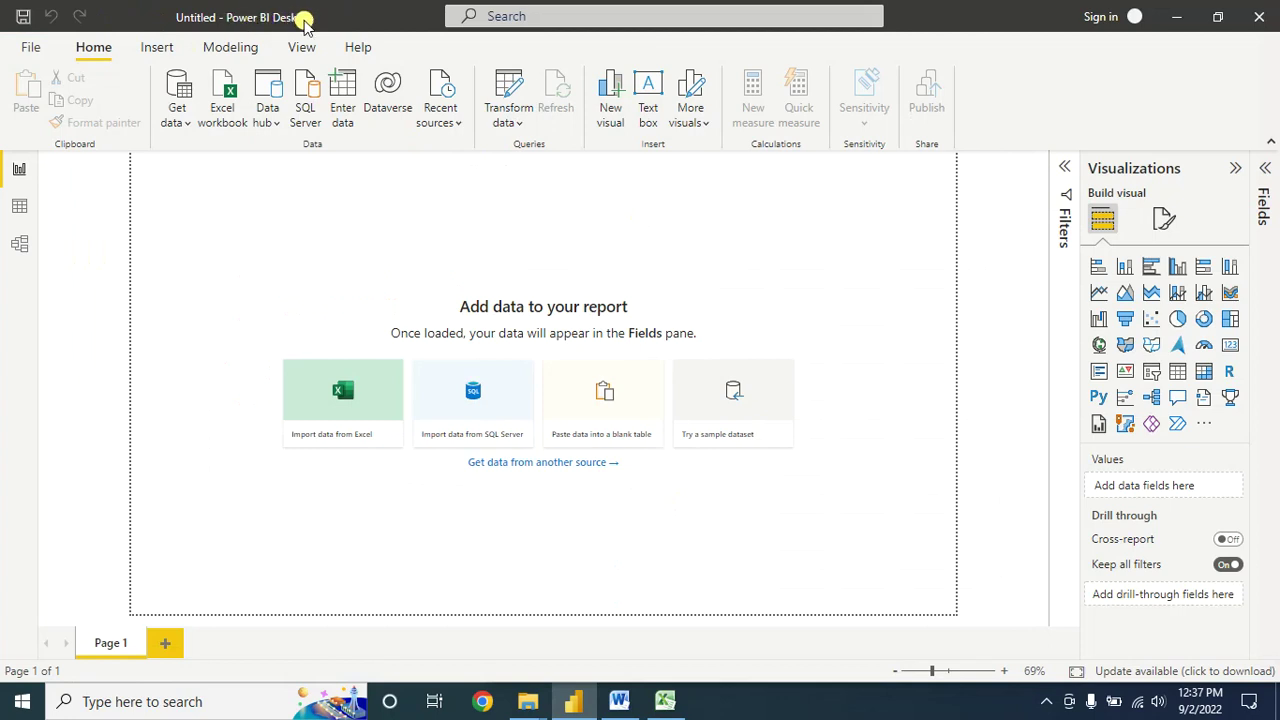
click(177, 122)
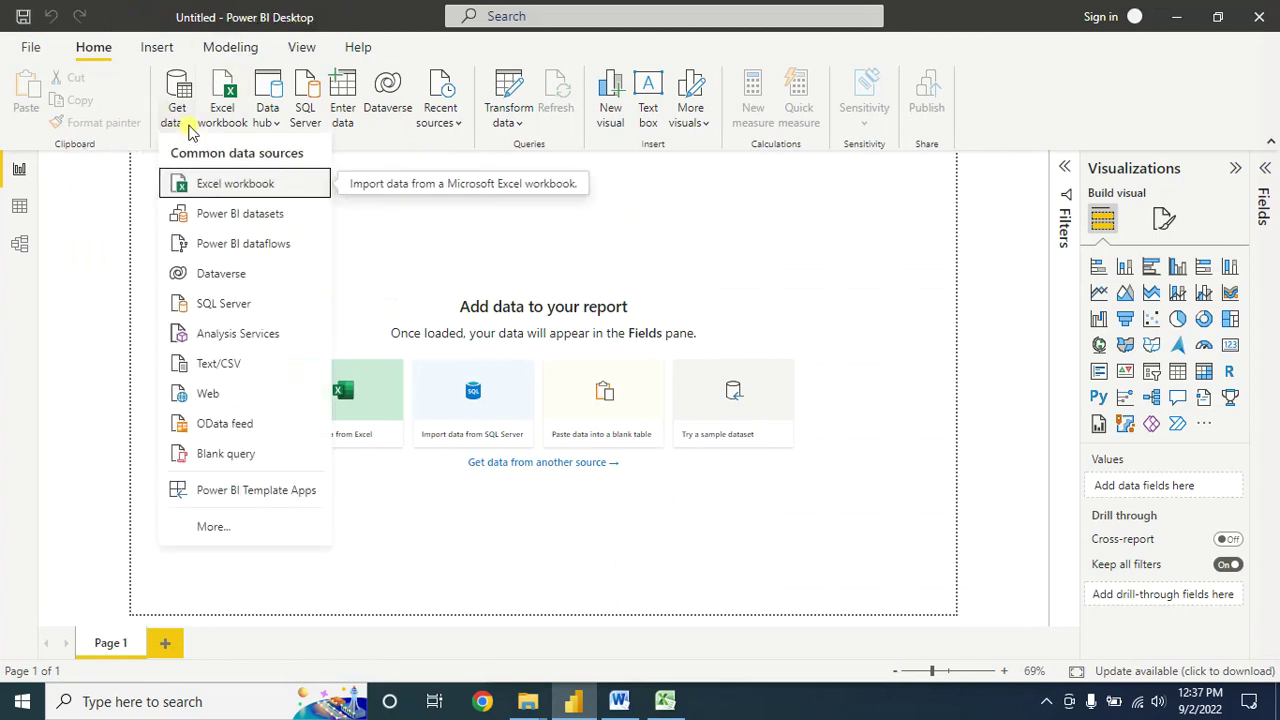
click(226, 456)
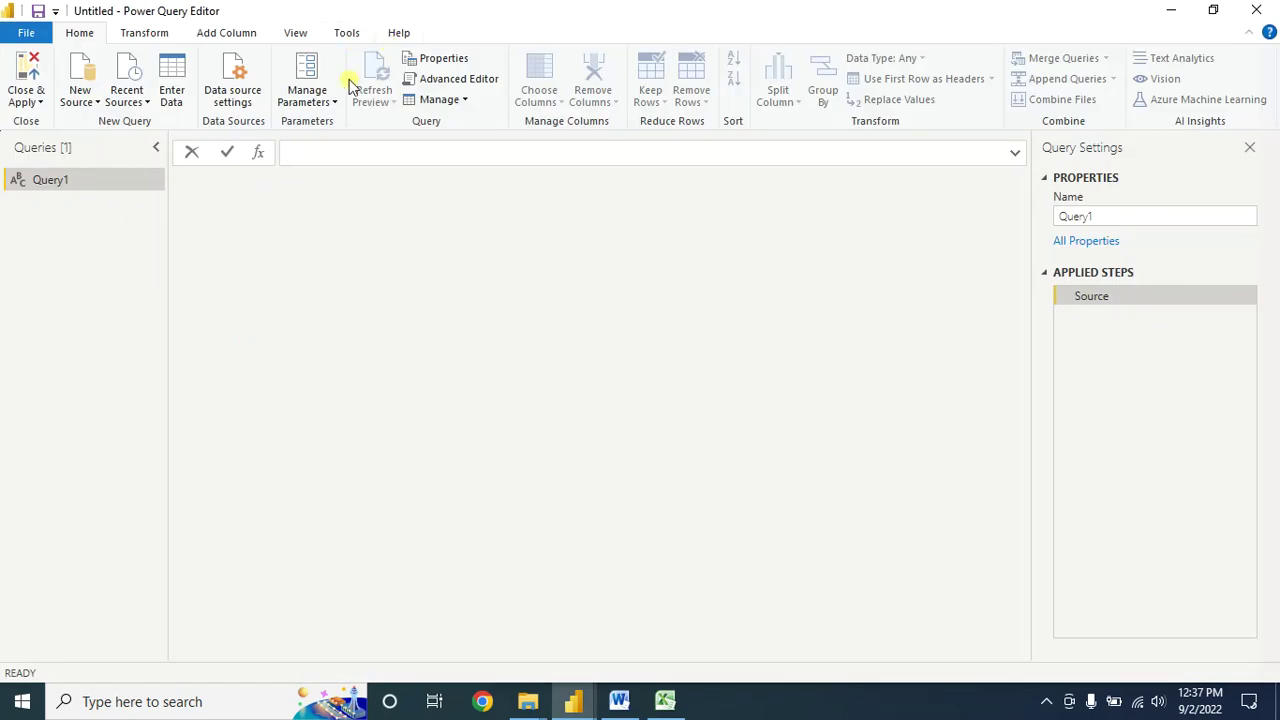
Step: Delete all of Query1's default code in the Advanced Editor
click(457, 79)
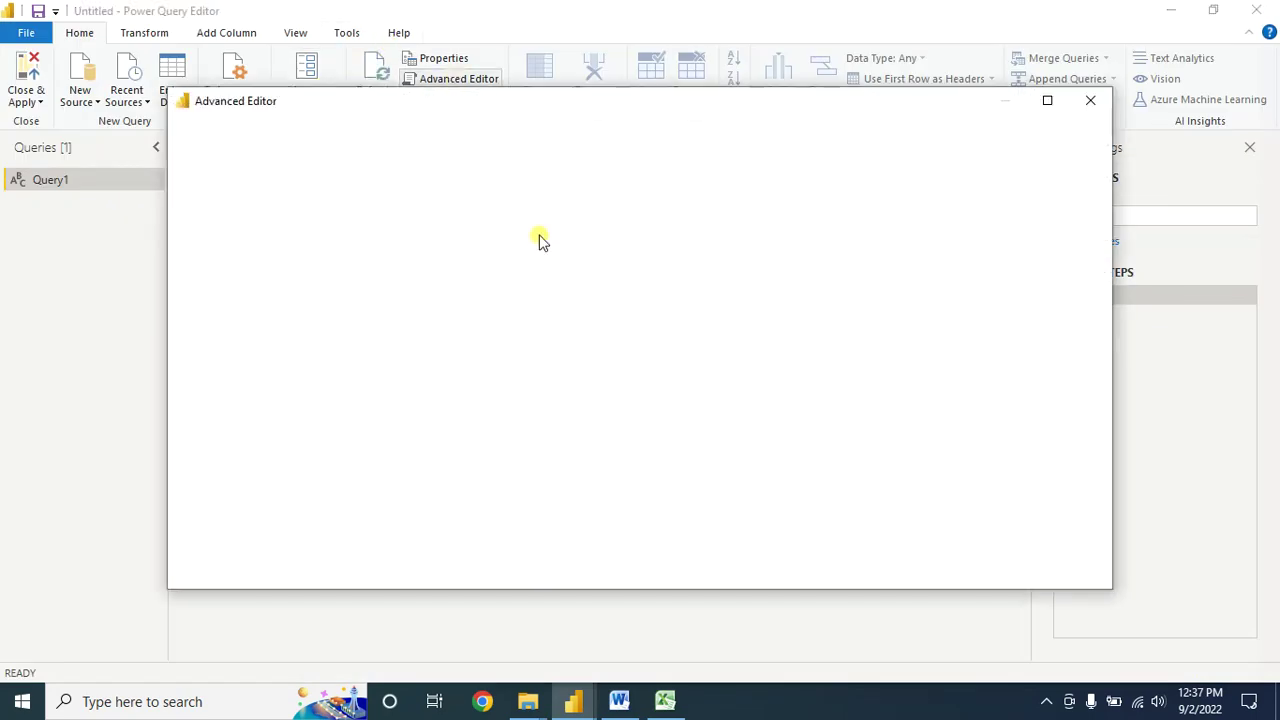
key(ctrl+a)
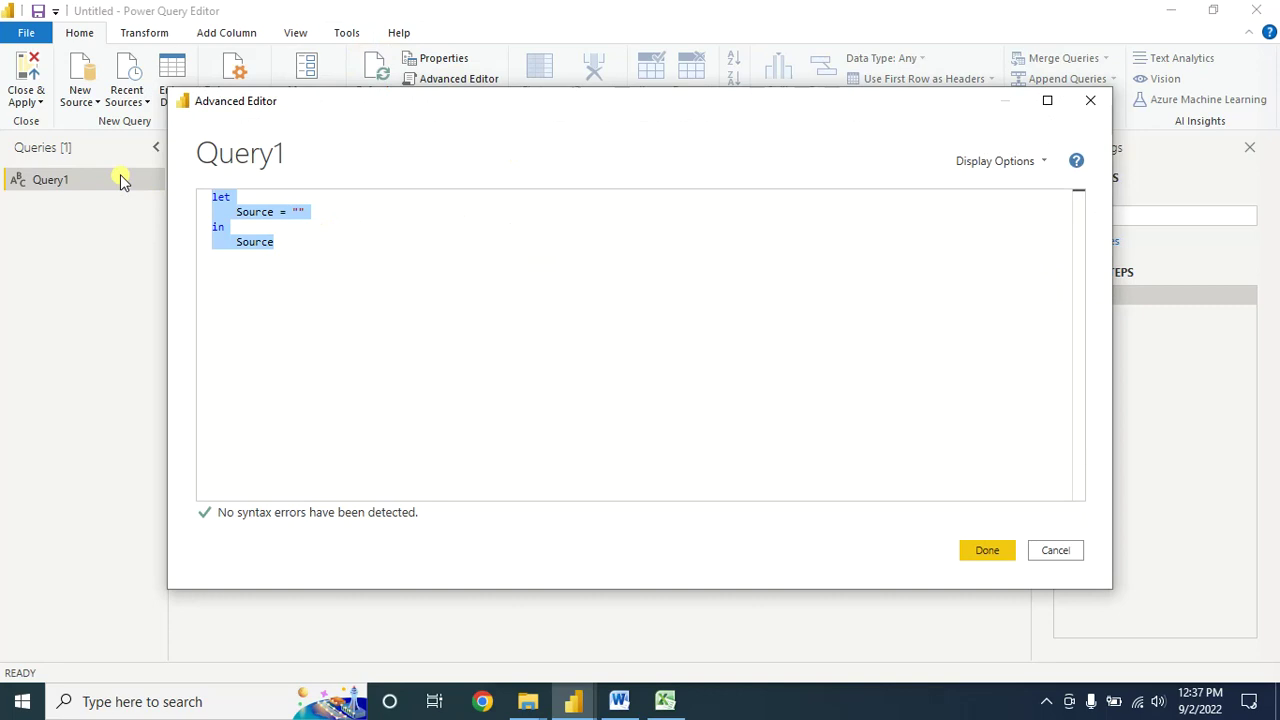
key(Delete)
key(alt+Tab)
scroll(634, 371, up, 4)
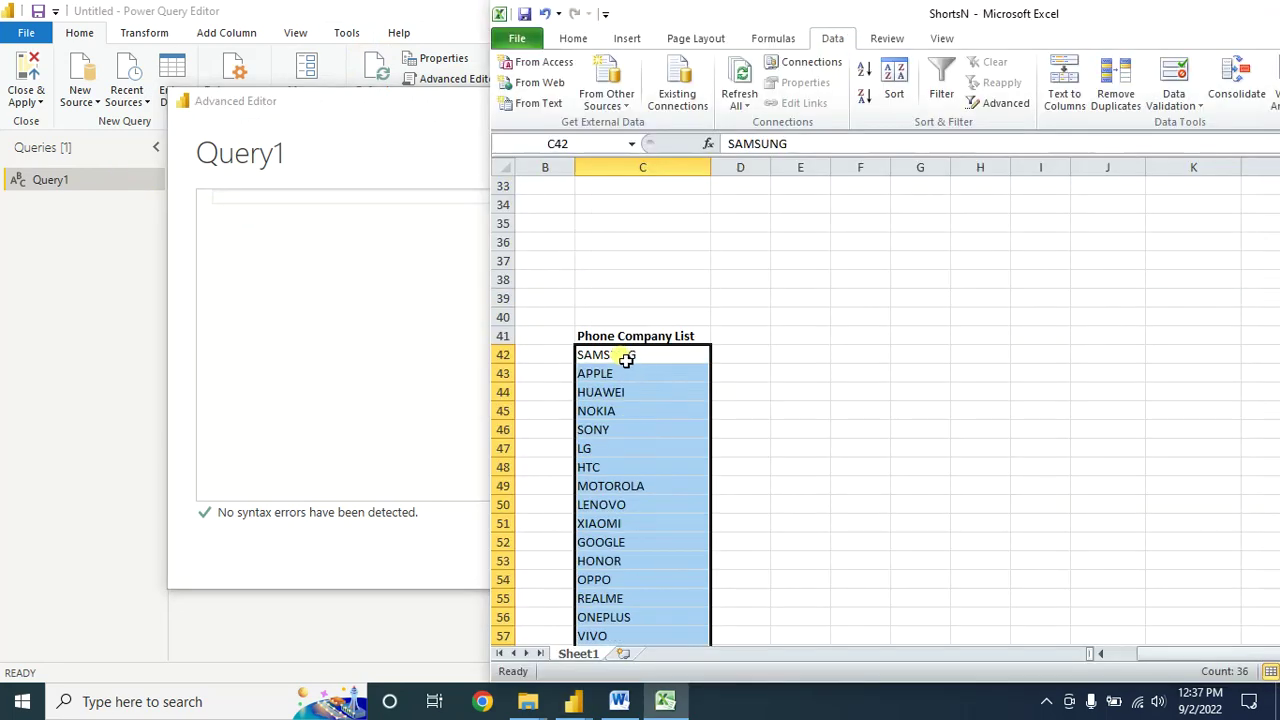
Step: Copy the phone brand names in Excel from cell C42 downward
click(625, 354)
drag(625, 354, 615, 612)
key(ctrl+c)
scroll(640, 400, up, 3)
Step: Paste the brand list, SAMSUNG through PLUM, into Query1's Advanced Editor
click(230, 199)
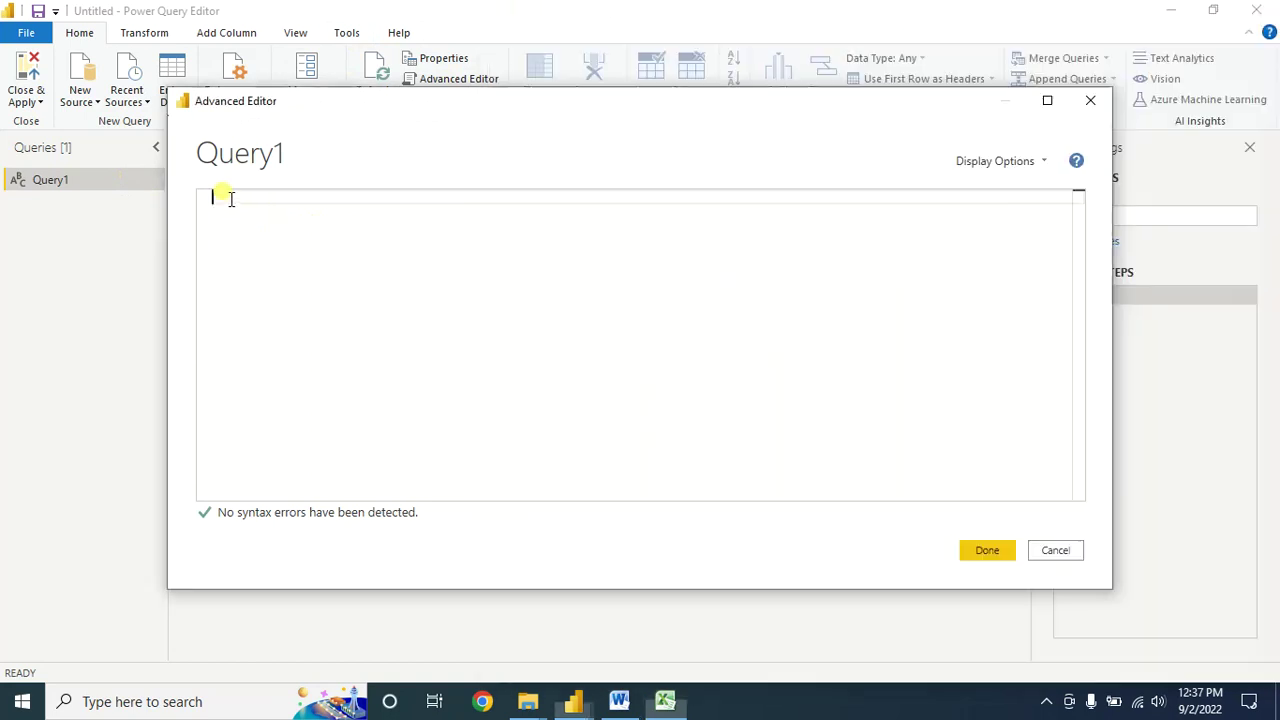
right_click(230, 199)
click(217, 194)
right_click(217, 194)
click(254, 262)
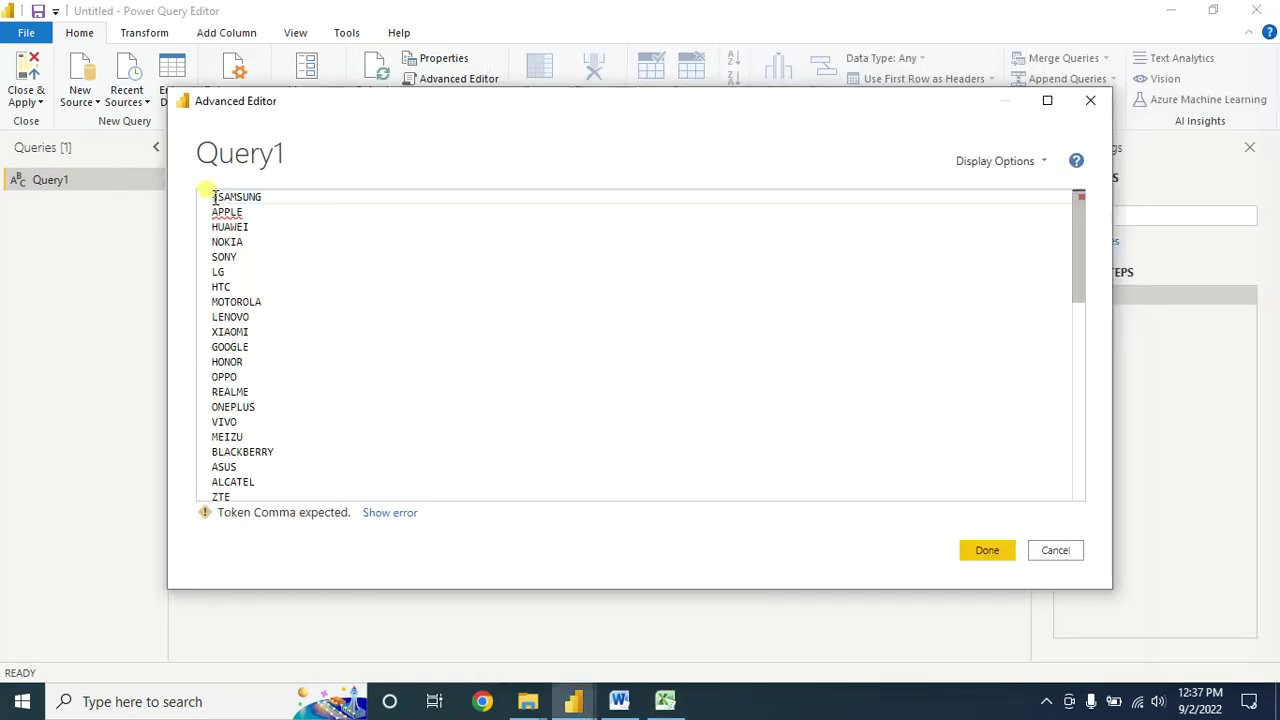
scroll(225, 360, down, 8)
click(218, 365)
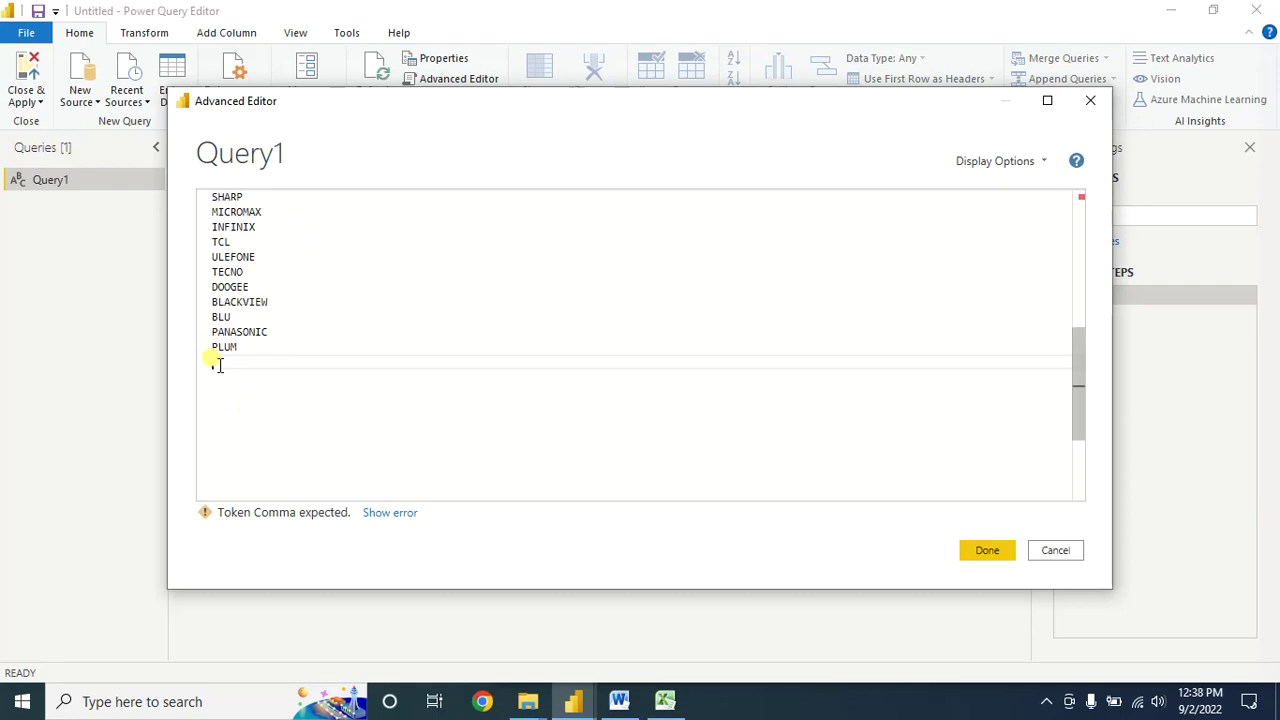
scroll(218, 365, up, 9)
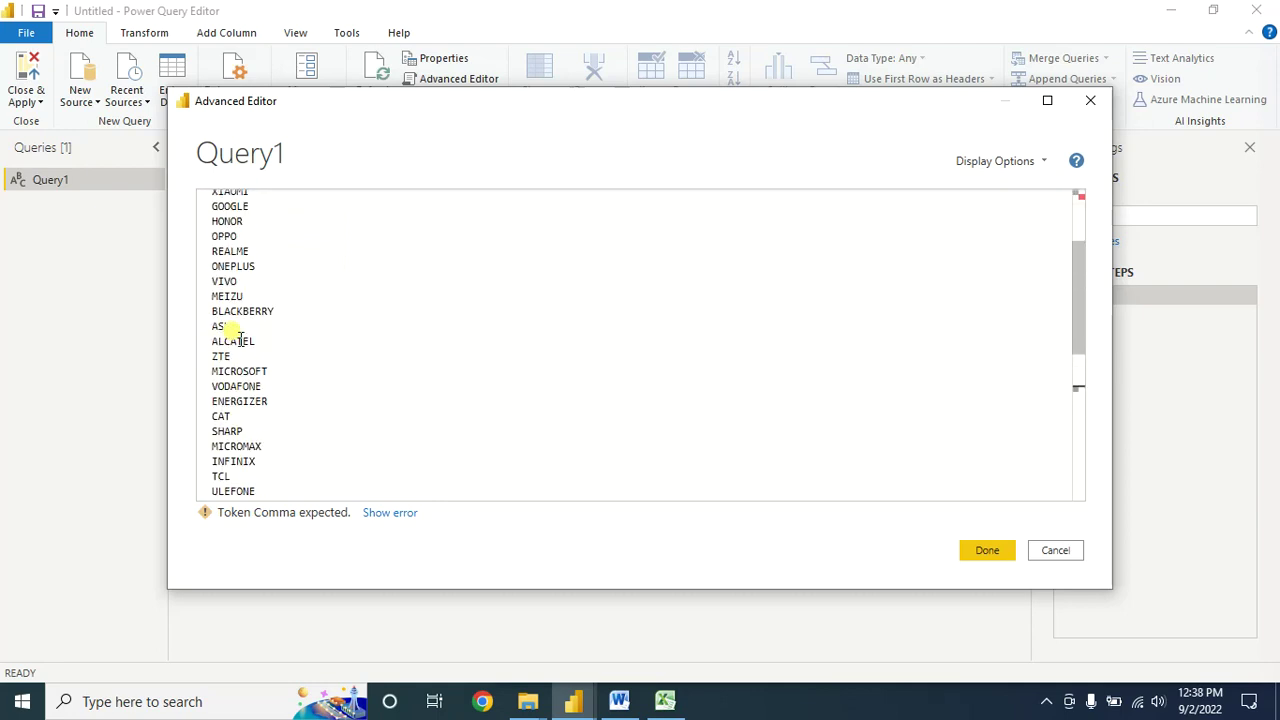
click(213, 196)
Step: Wrap the brands in { }, with each brand in quotes and separated by commas, then apply the code as a 36-item list
text({)
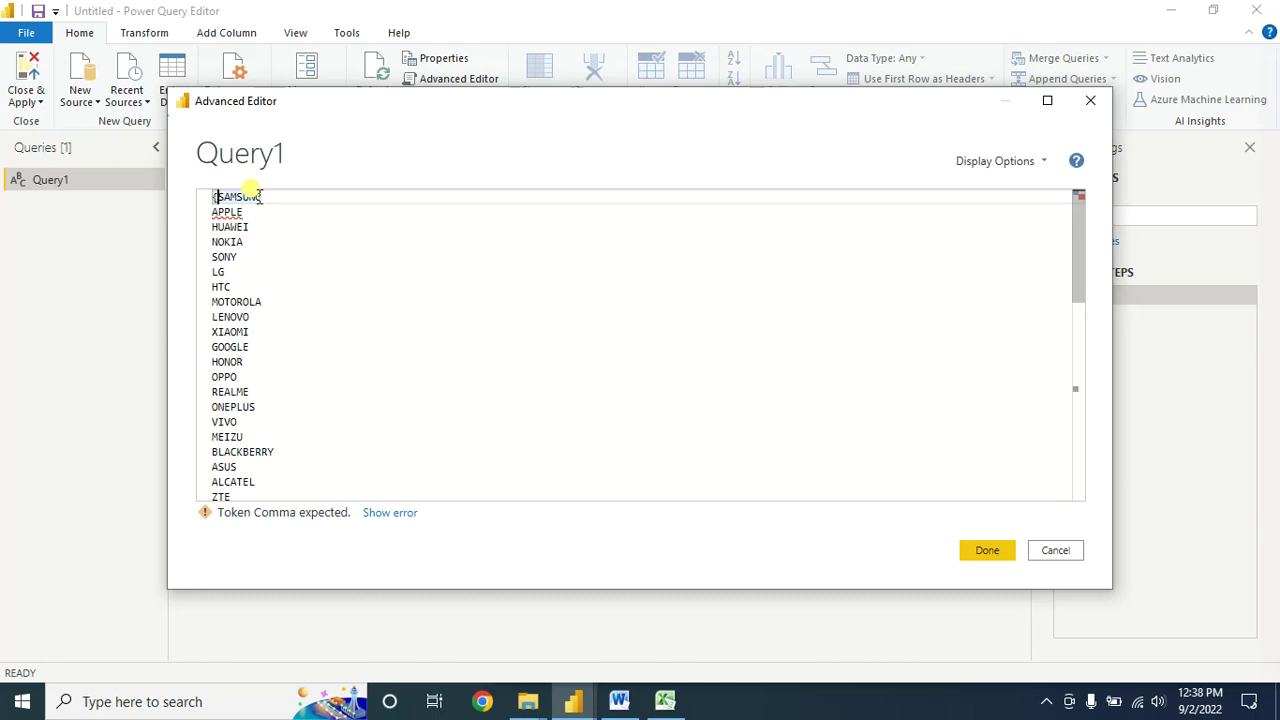
text(")
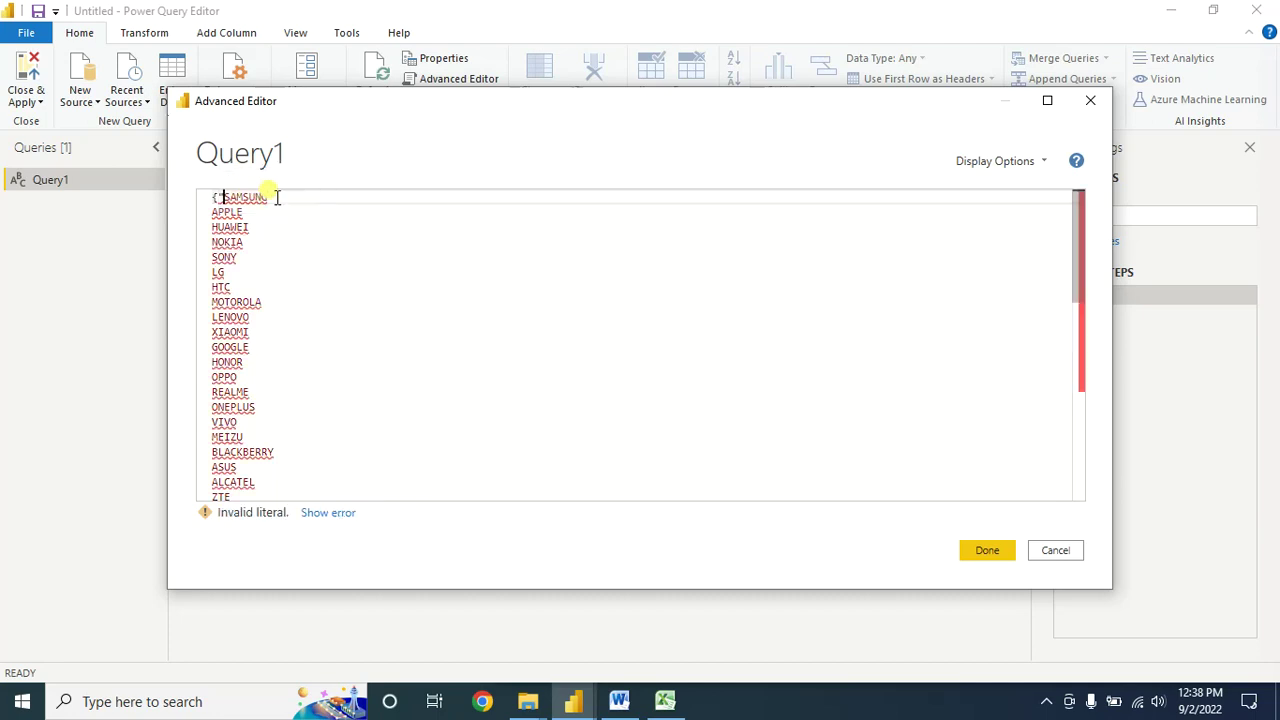
text(")
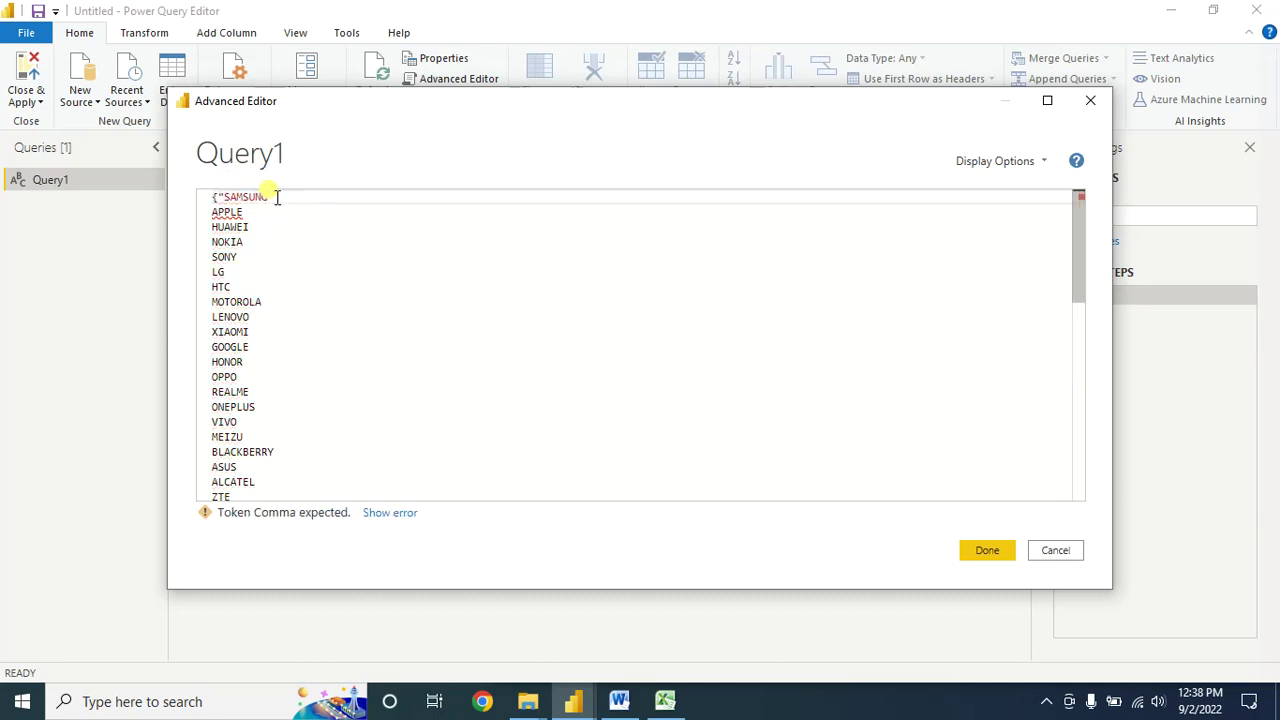
text(,)
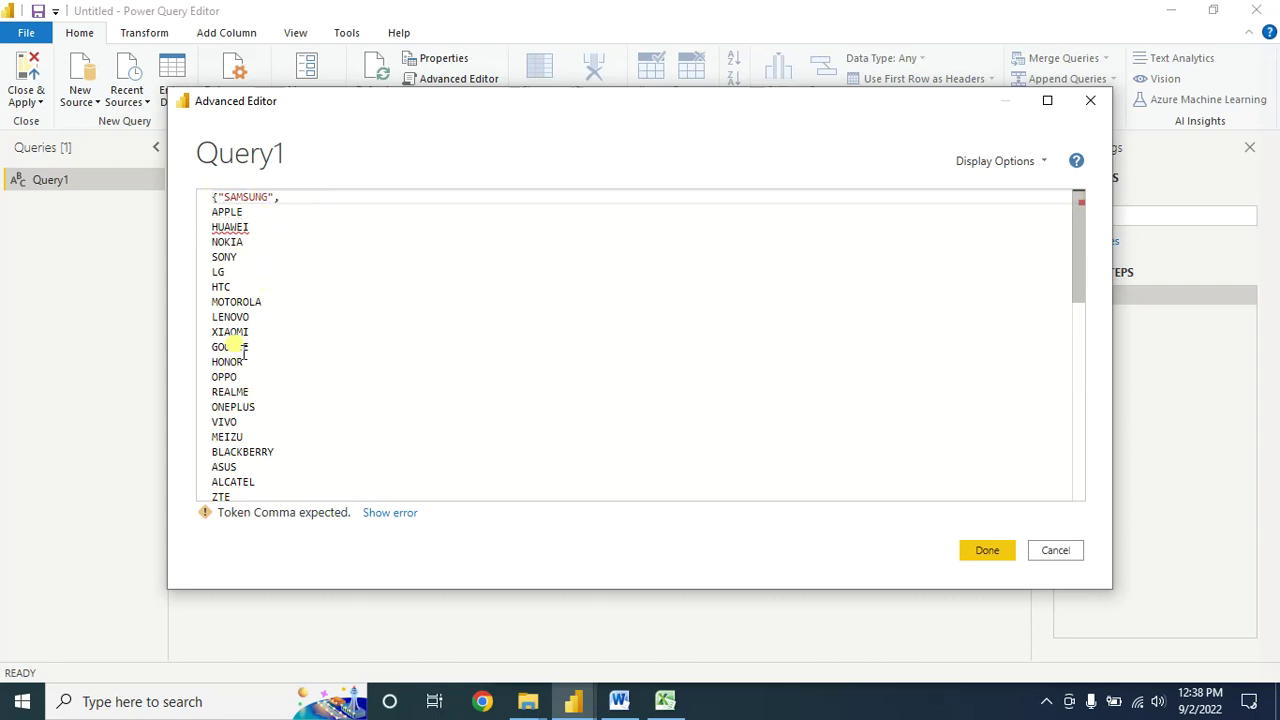
click(213, 209)
text(")
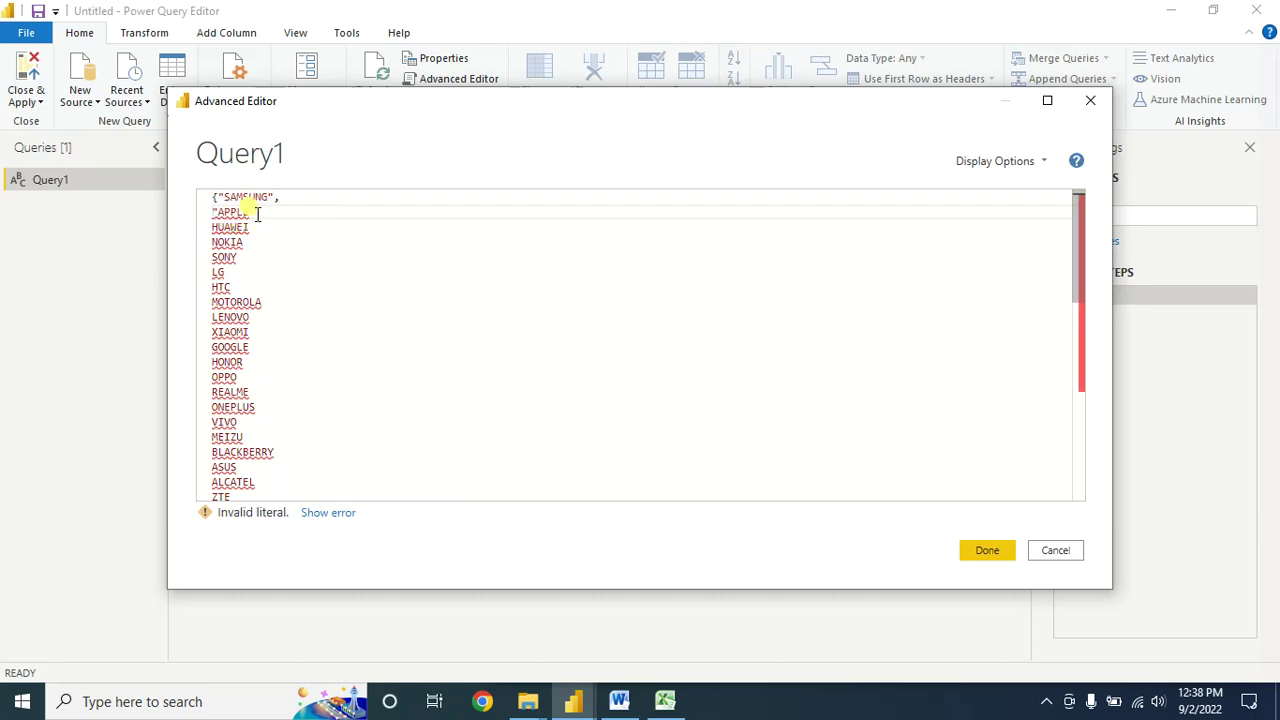
text(",)
click(213, 228)
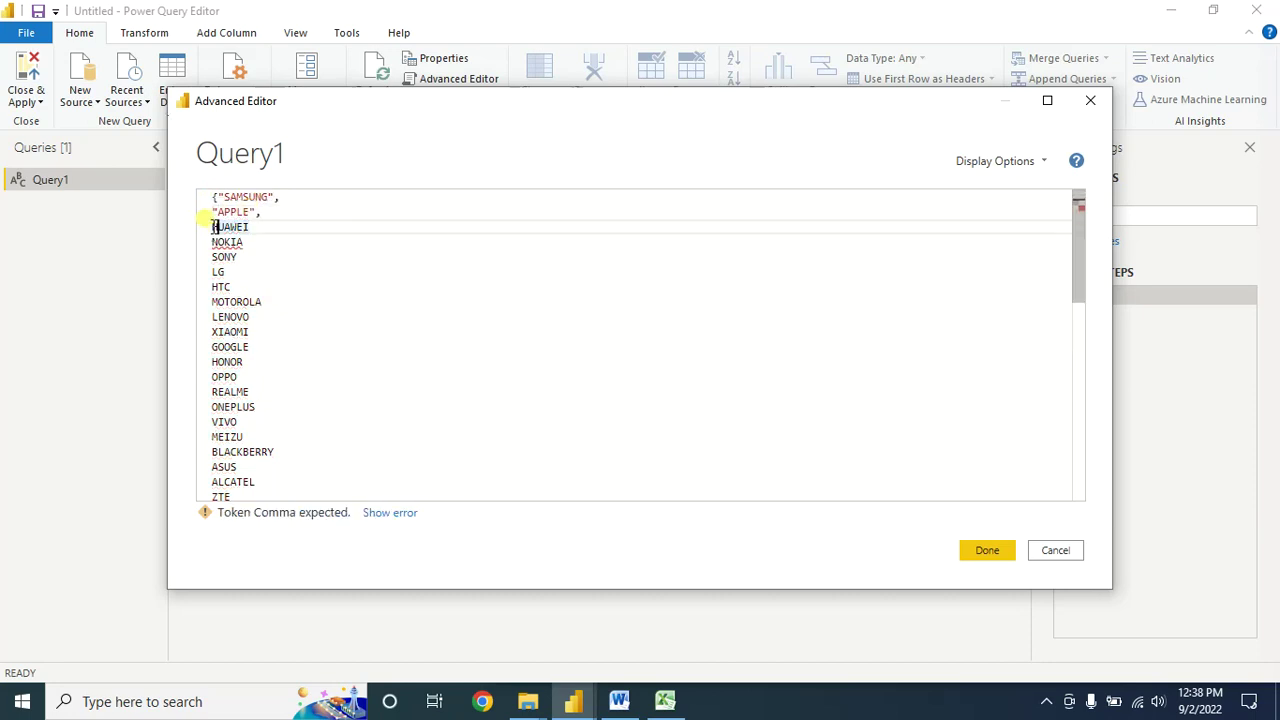
text(")
click(257, 228)
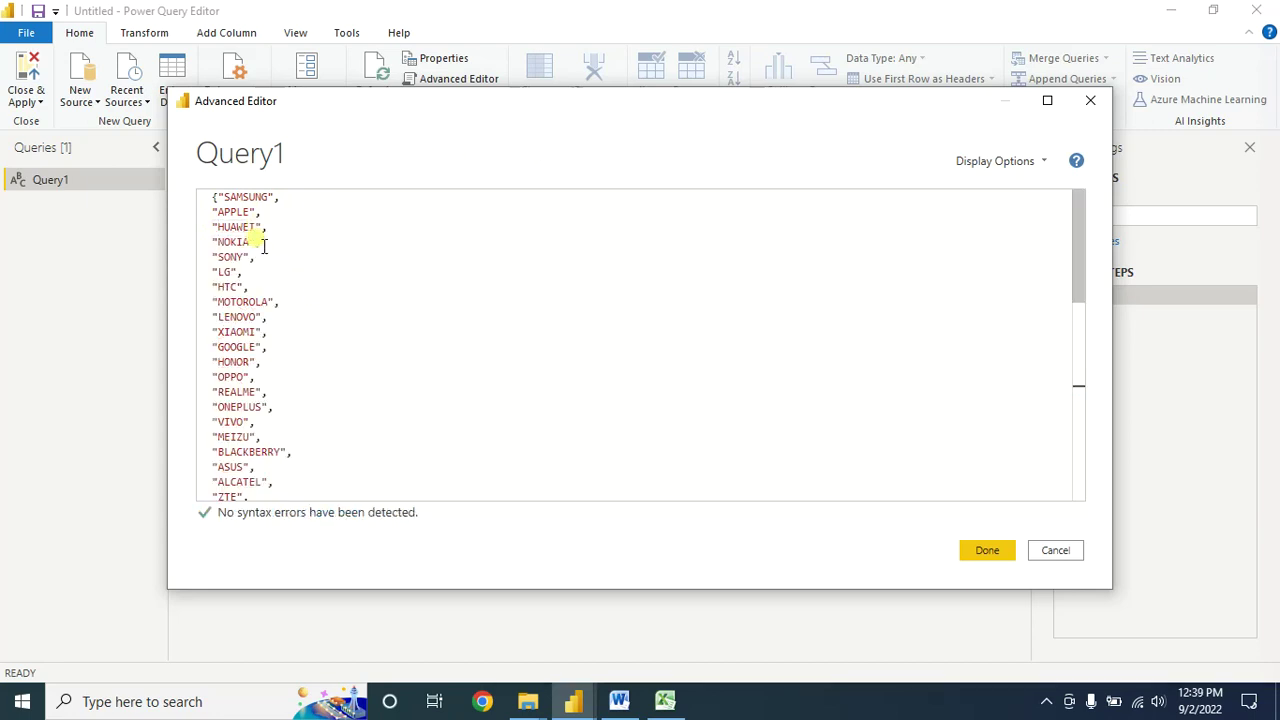
scroll(255, 320, down, 5)
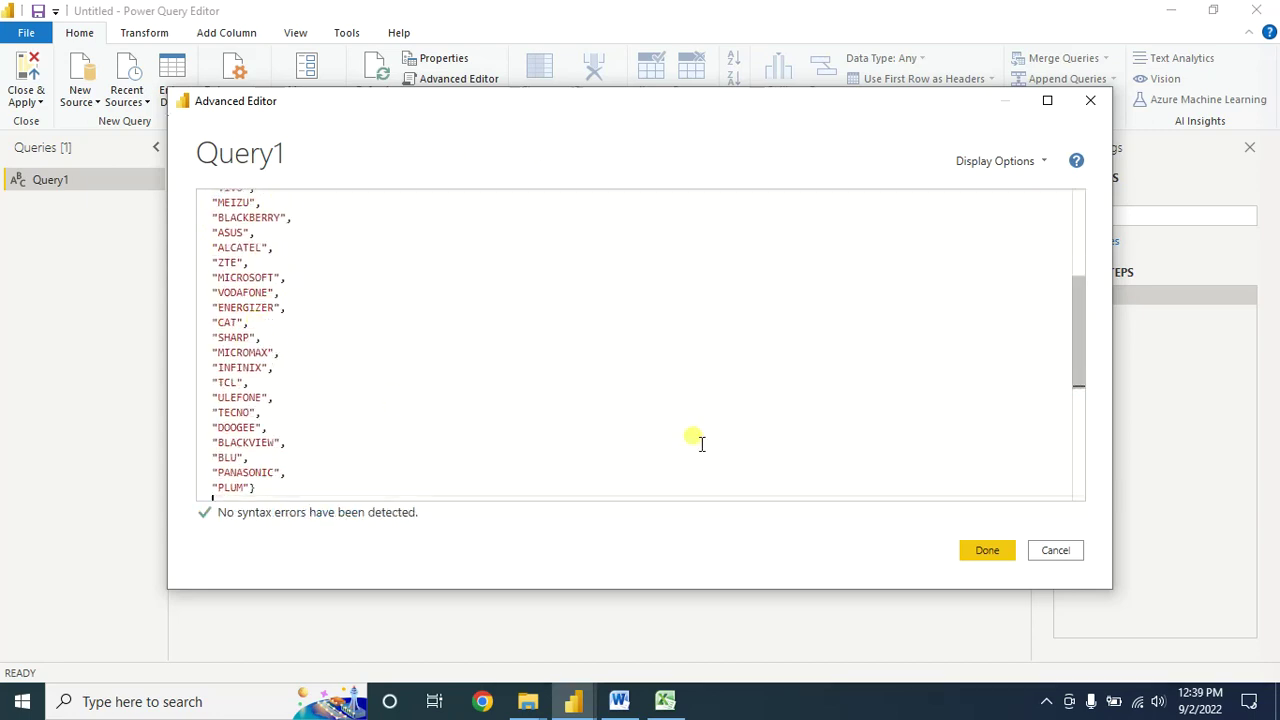
click(998, 555)
Step: Add another blank query, Query2, from Home > New Source
scroll(225, 410, up, 4)
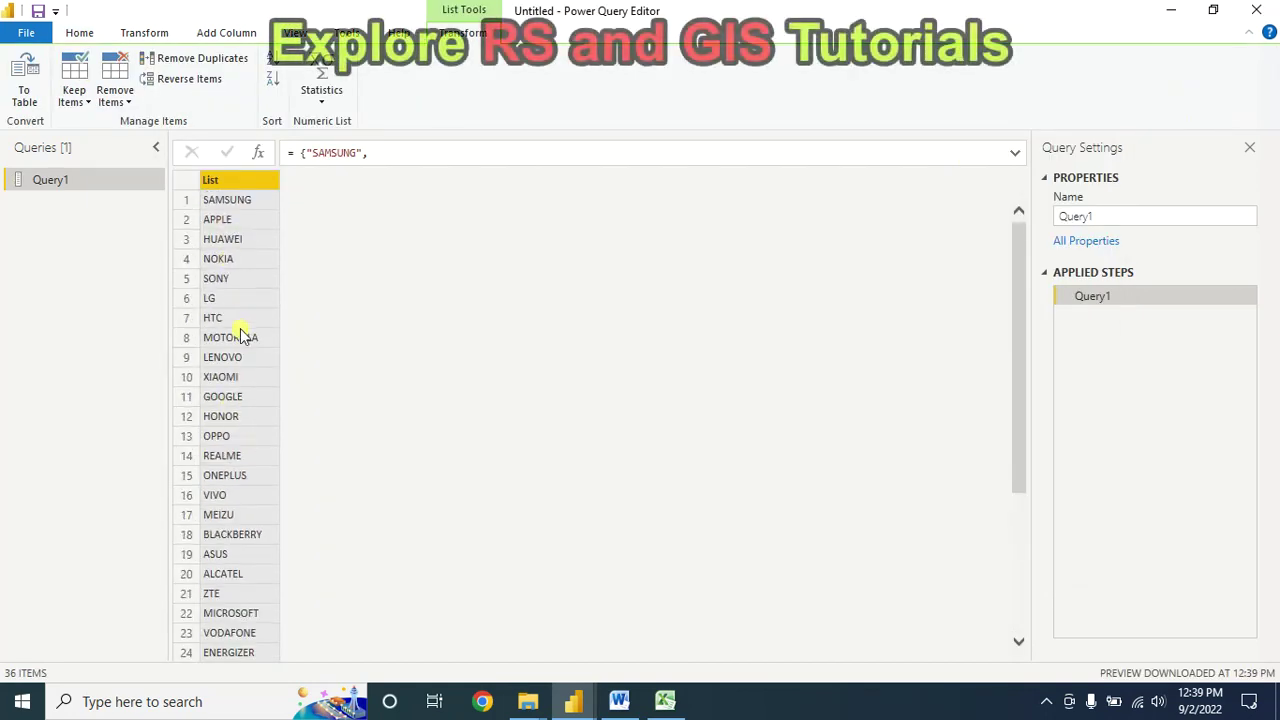
click(80, 34)
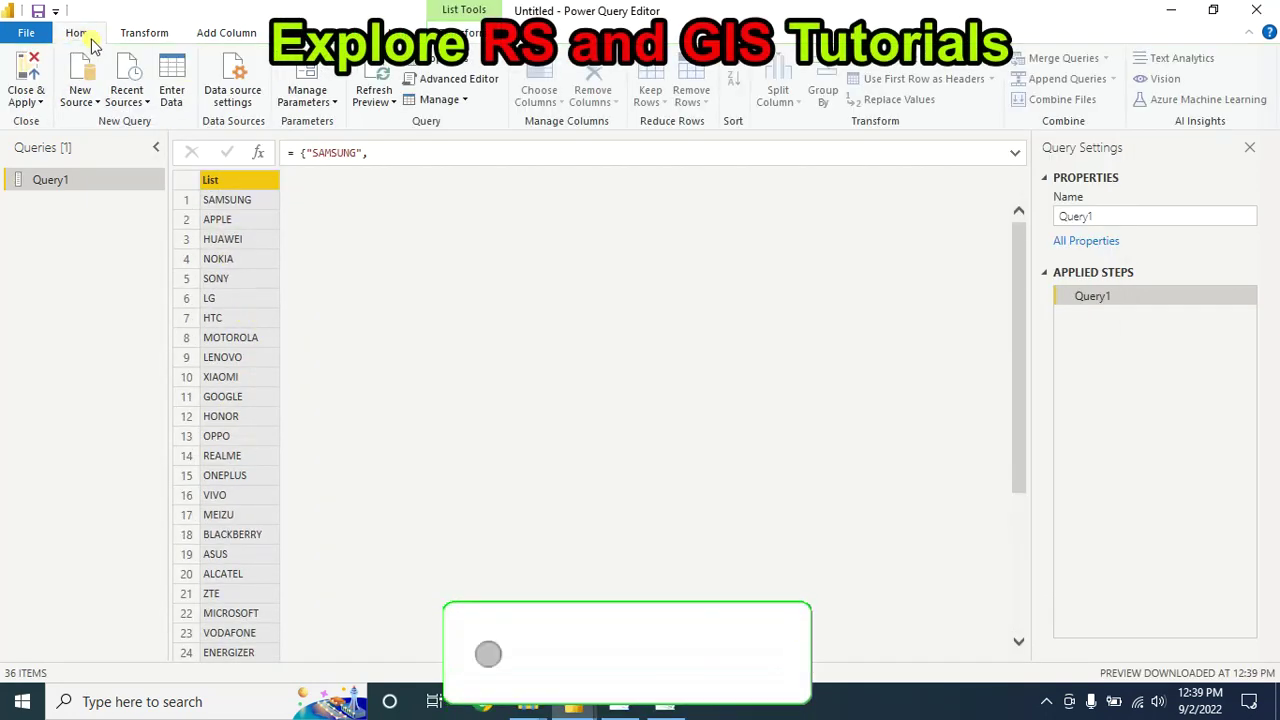
click(82, 97)
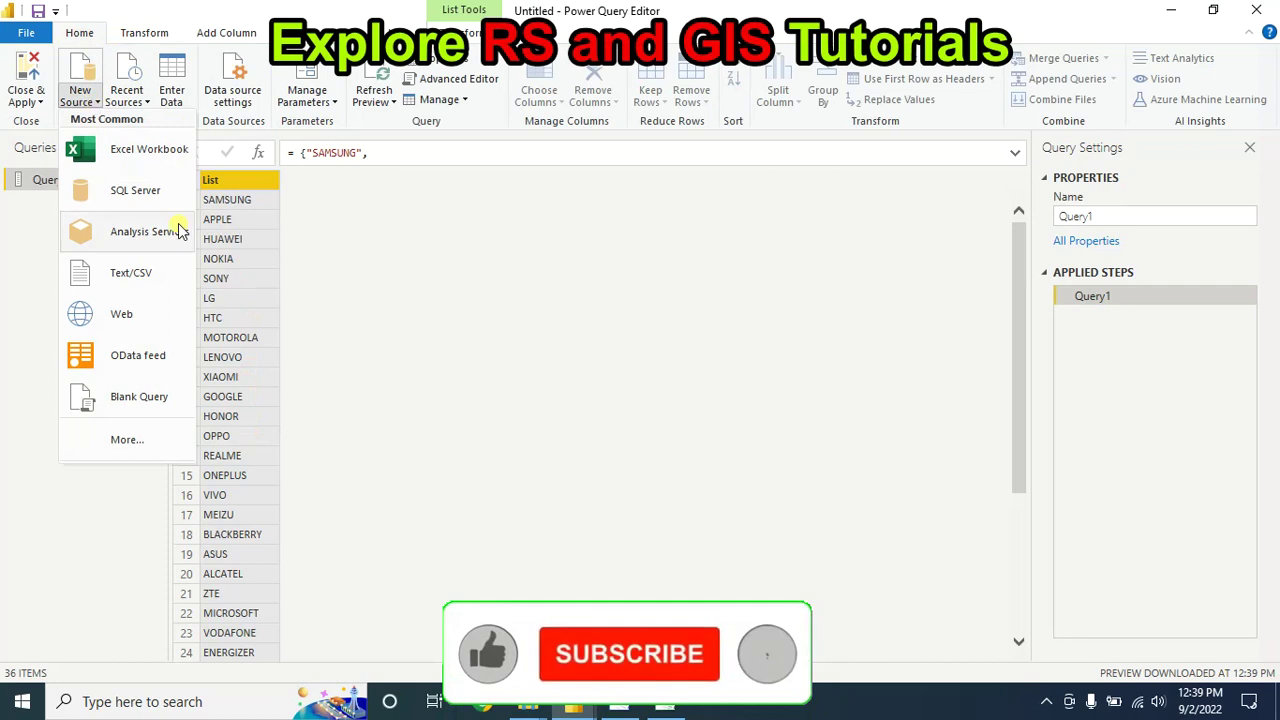
click(151, 400)
Step: Delete all of Query2's default code in the Advanced Editor
click(440, 79)
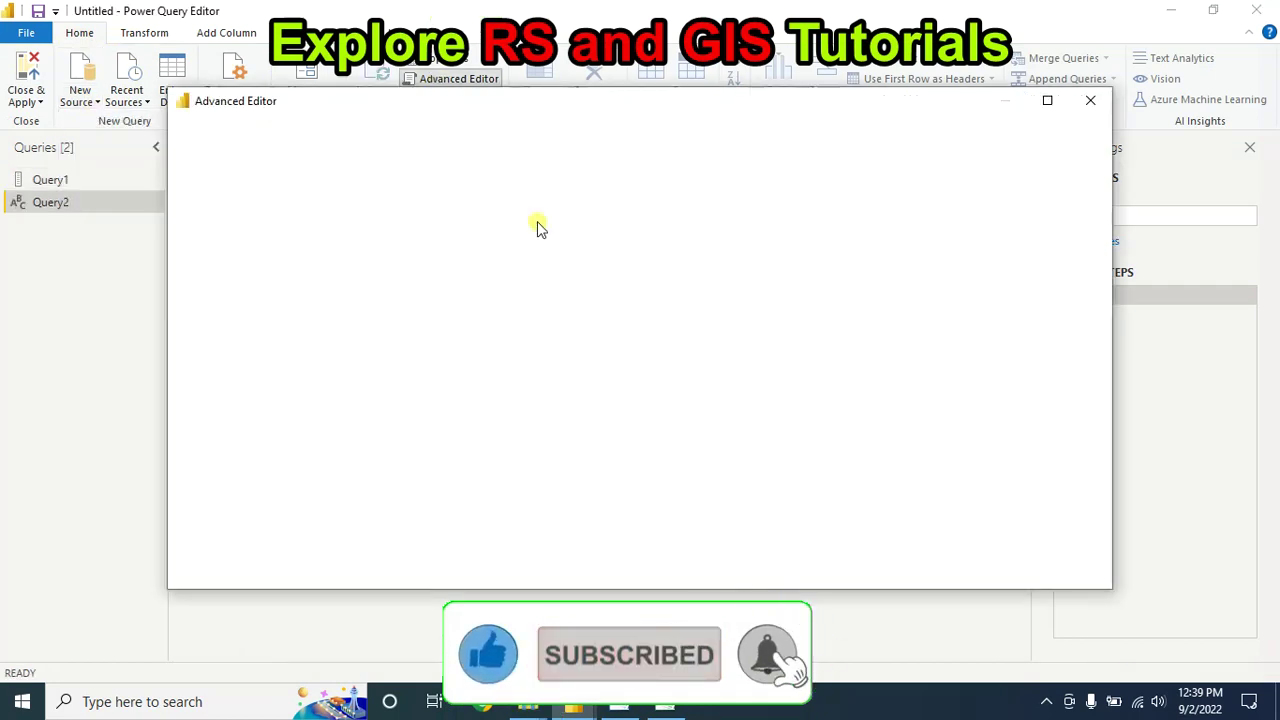
key(ctrl+a)
key(Delete)
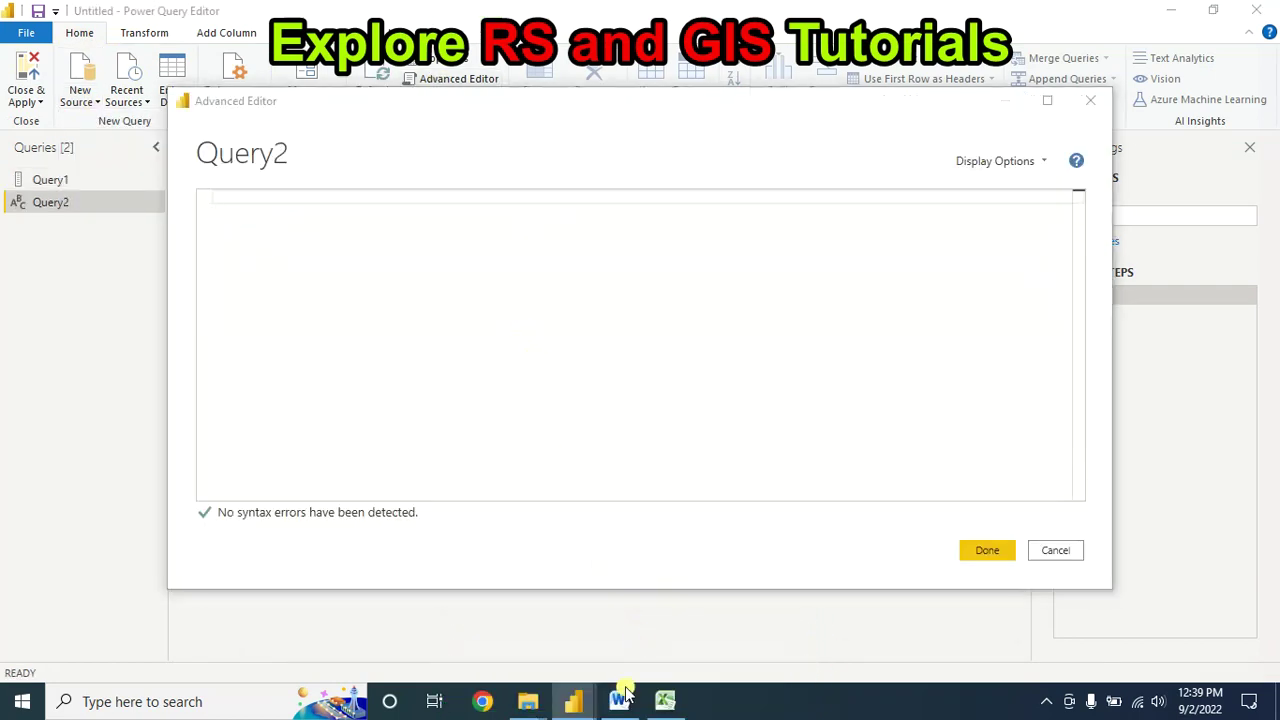
key(alt+Tab)
scroll(514, 354, up, 10)
Step: Copy the M script from Word and paste it into Query2's Advanced Editor
drag(200, 267, 409, 537)
key(ctrl+c)
right_click(355, 545)
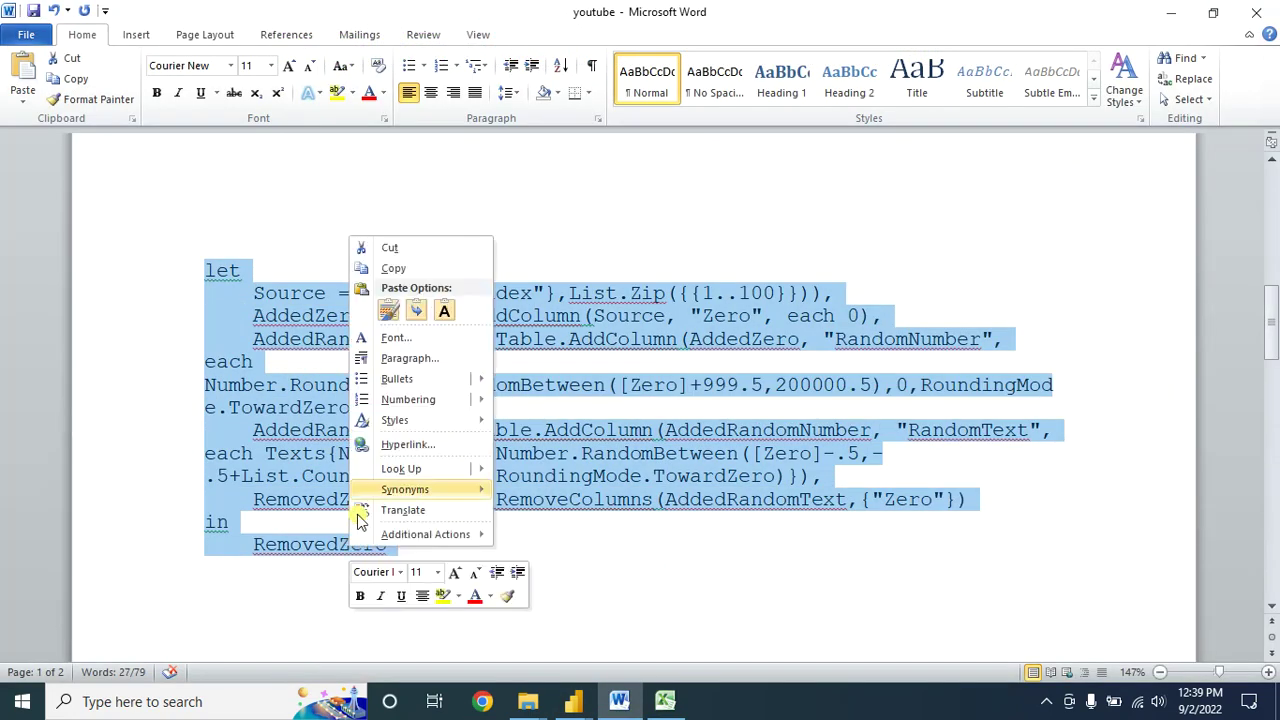
click(392, 268)
click(1172, 12)
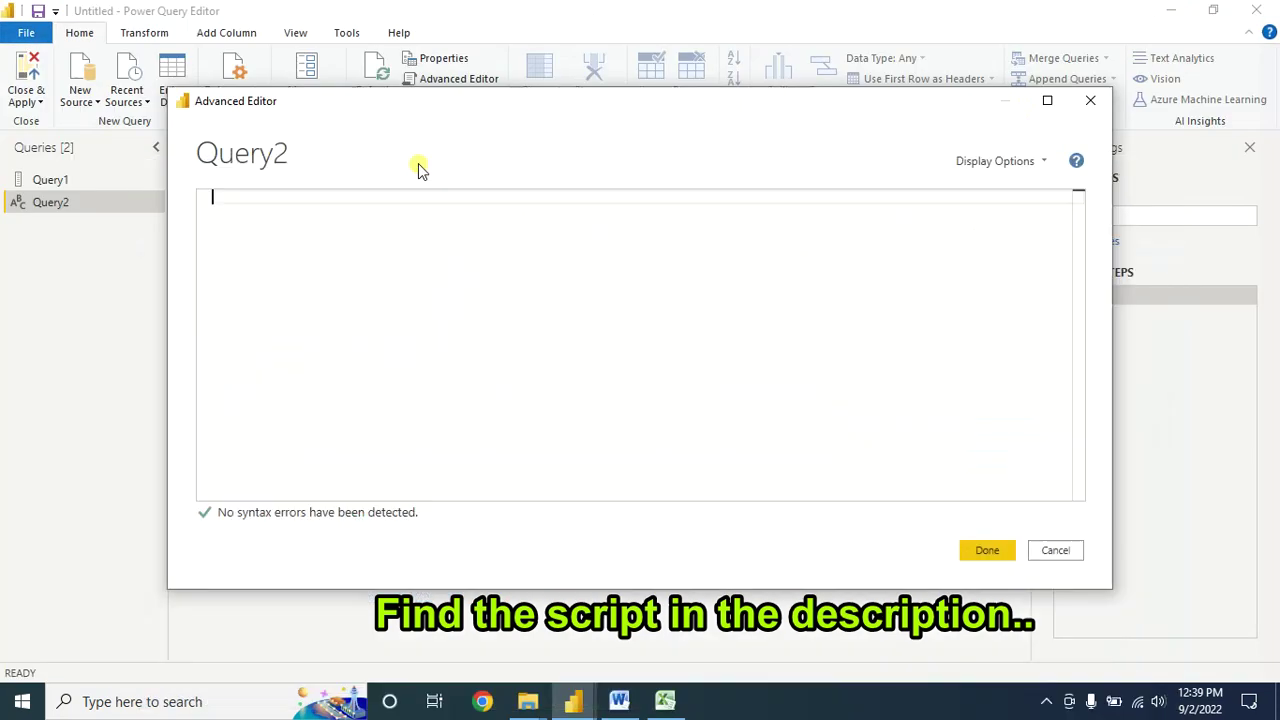
right_click(266, 196)
click(286, 258)
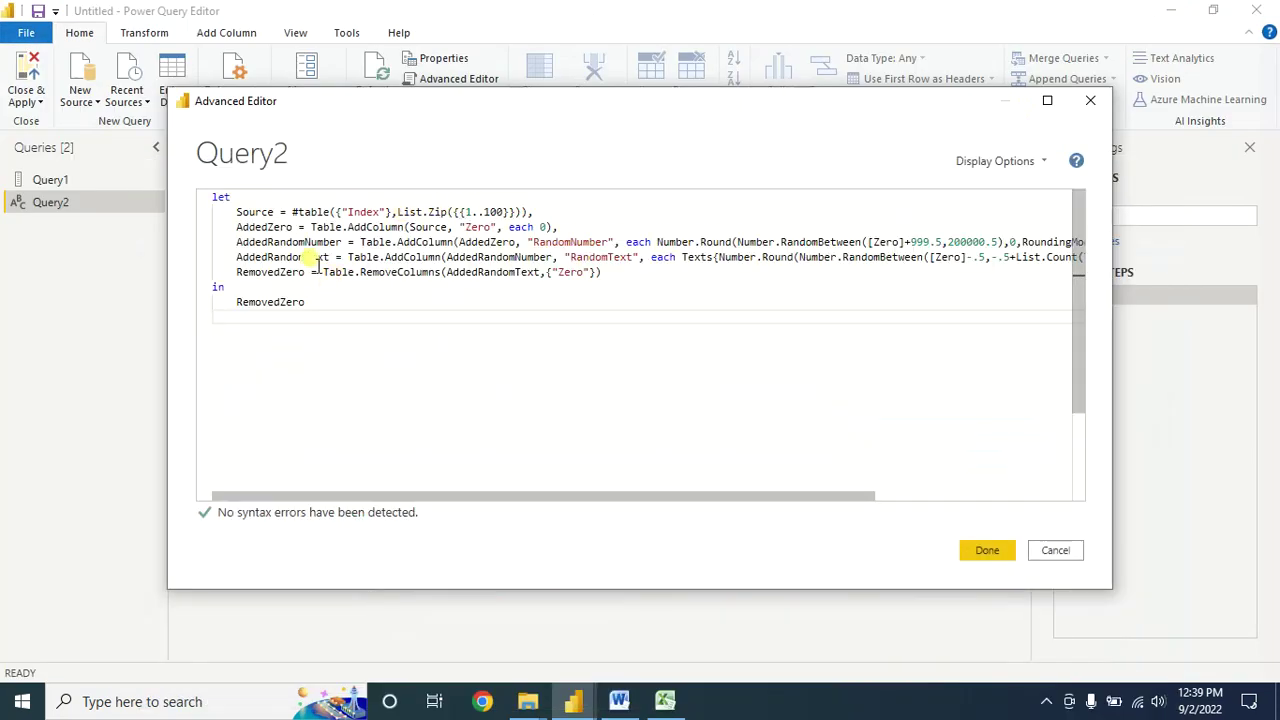
Step: Change the Index range from 1..100 to {1..700} and apply the code
click(489, 212)
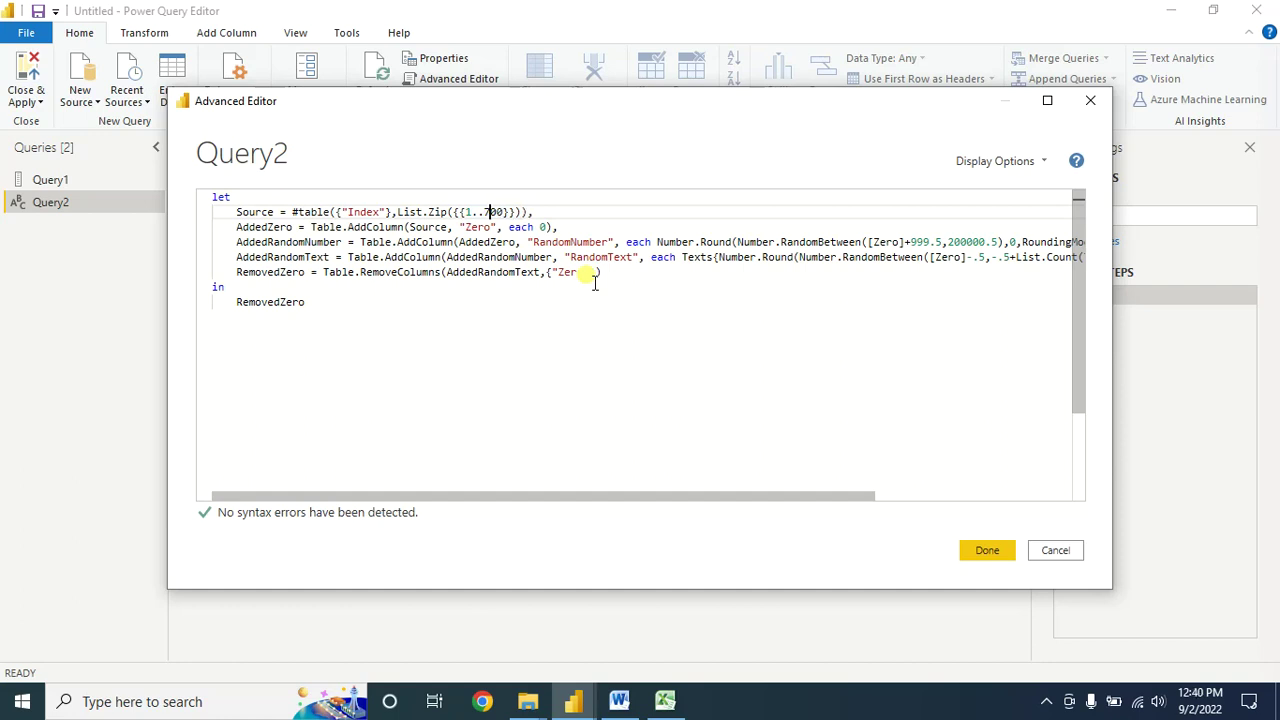
drag(312, 303, 183, 189)
click(980, 540)
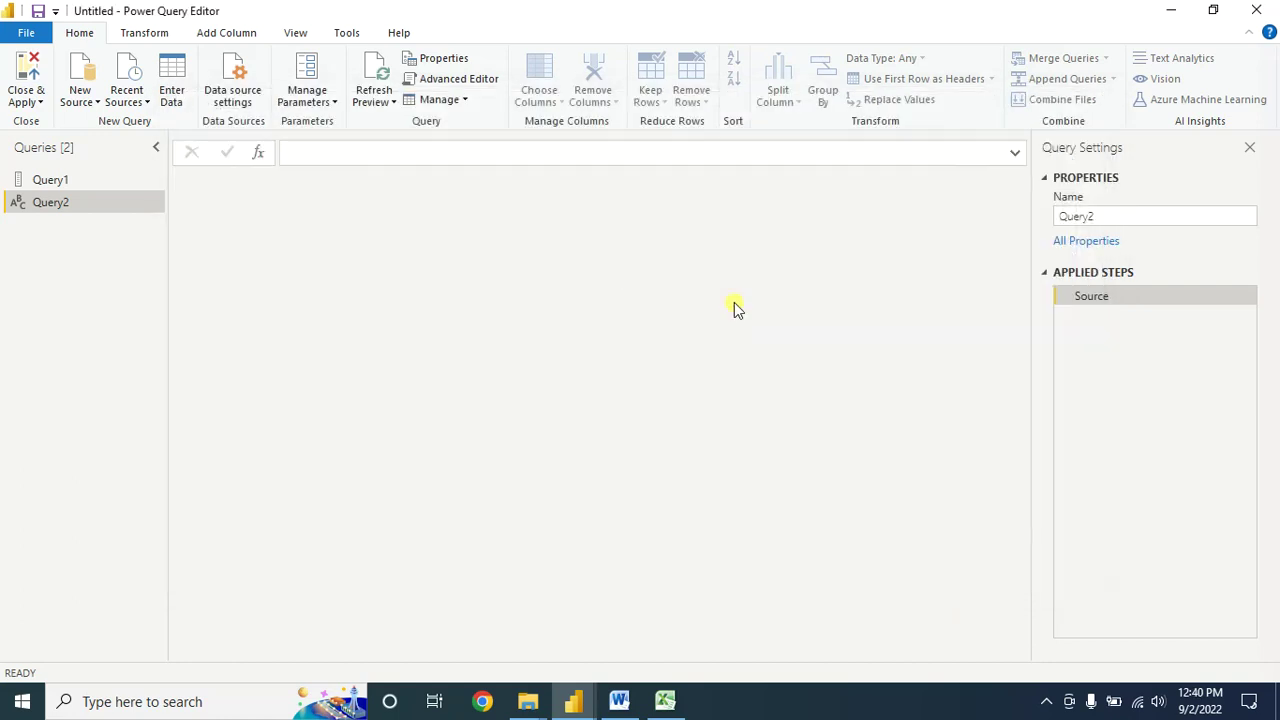
Step: Rename the phone brand list query from Query1 to Texts
click(62, 179)
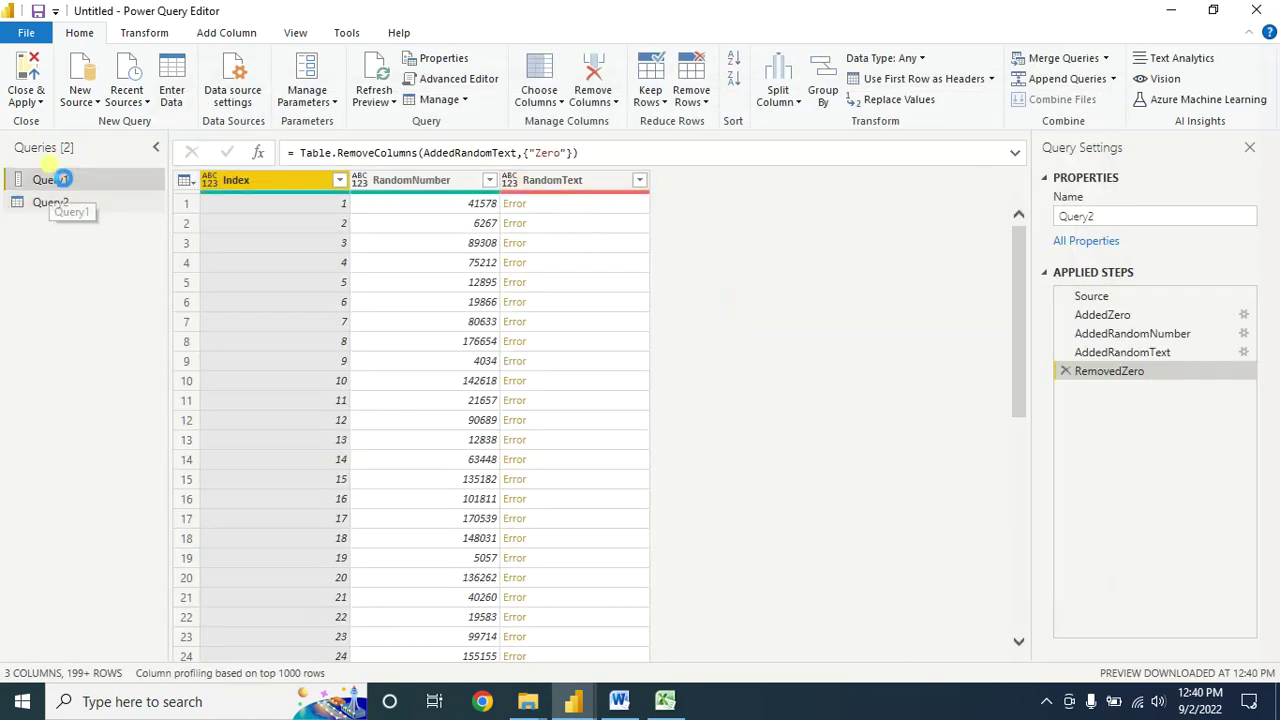
right_click(62, 179)
click(120, 260)
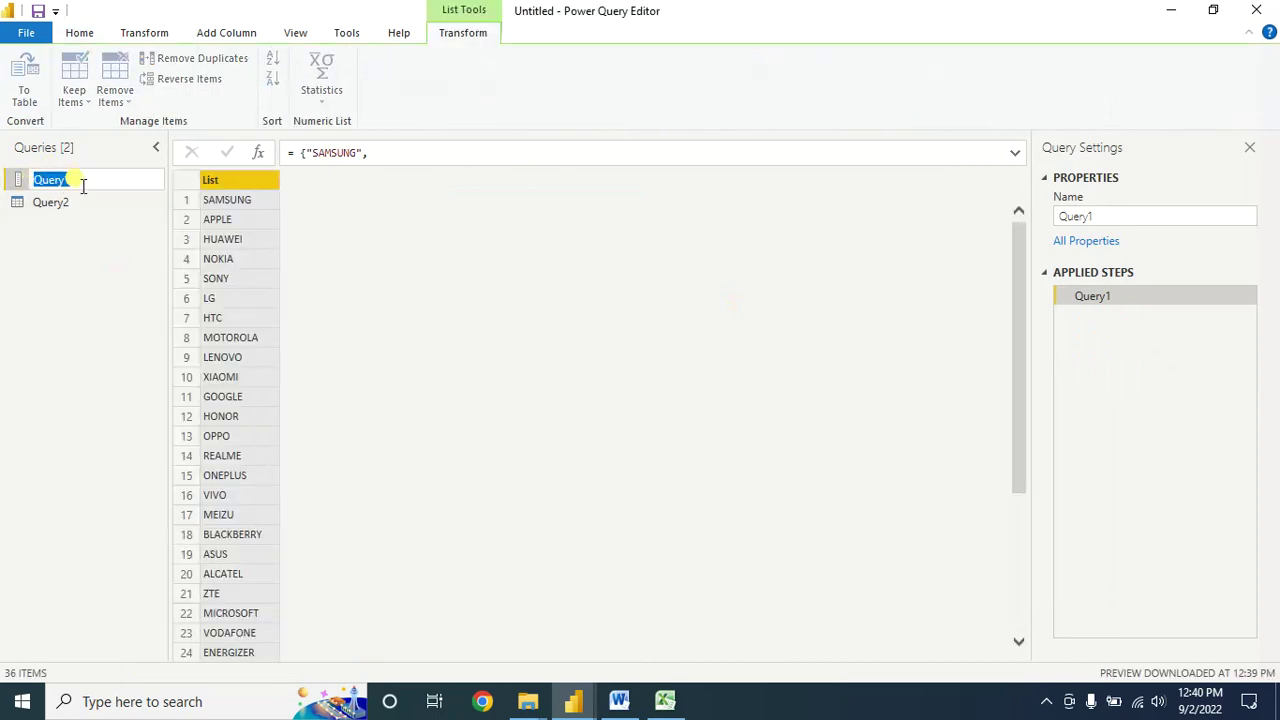
text(Texts)
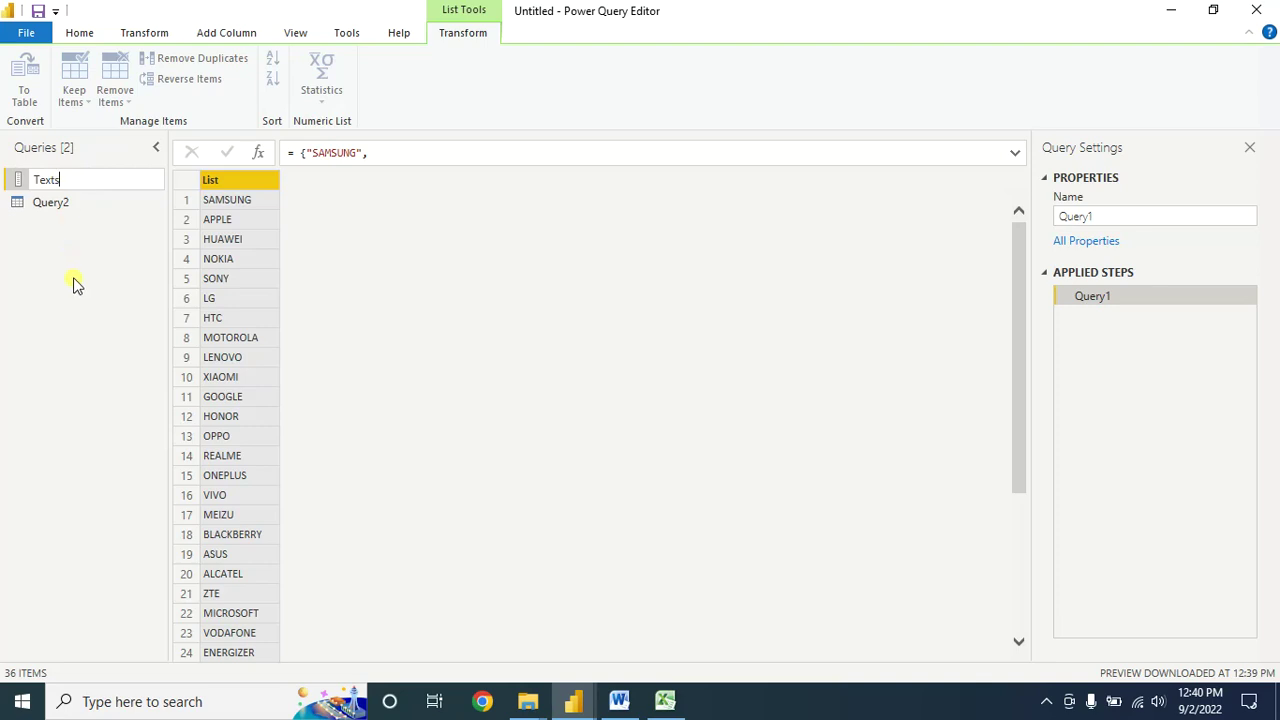
key(Return)
Step: Scroll through Query2's 700-row table of Index, RandomNumber and RandomText values
click(52, 203)
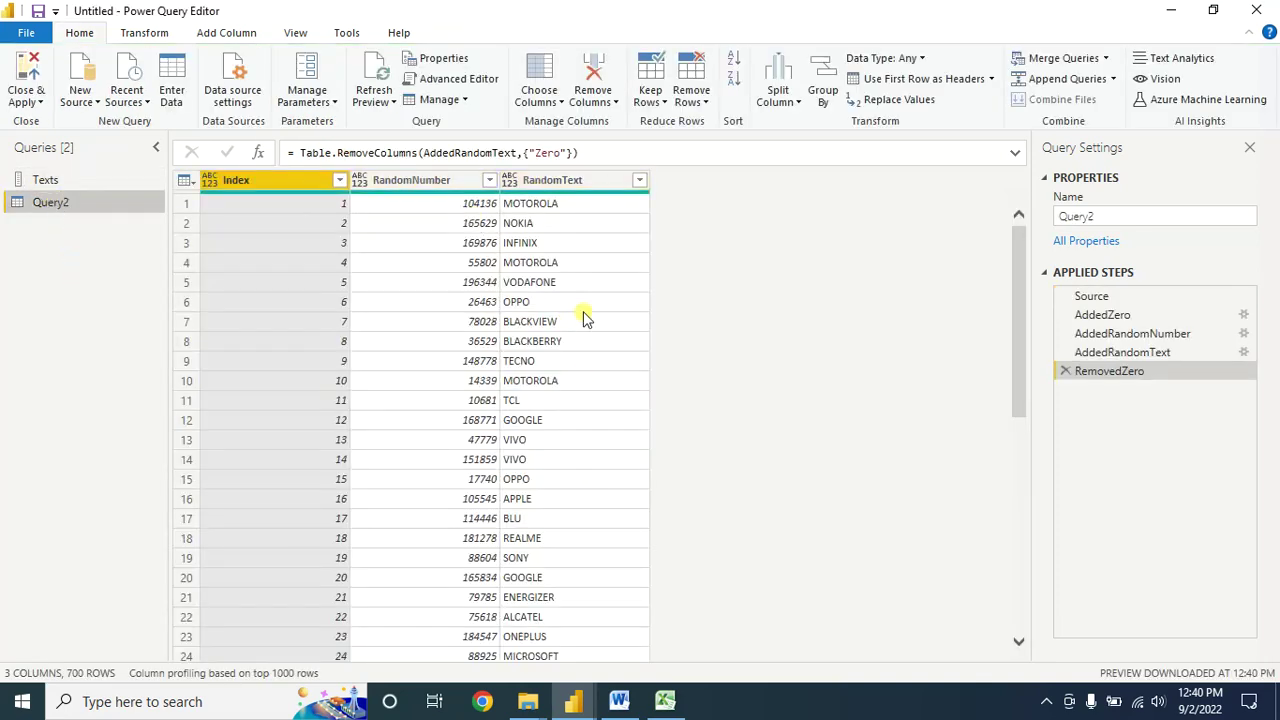
scroll(598, 360, down, 6)
scroll(560, 340, up, 6)
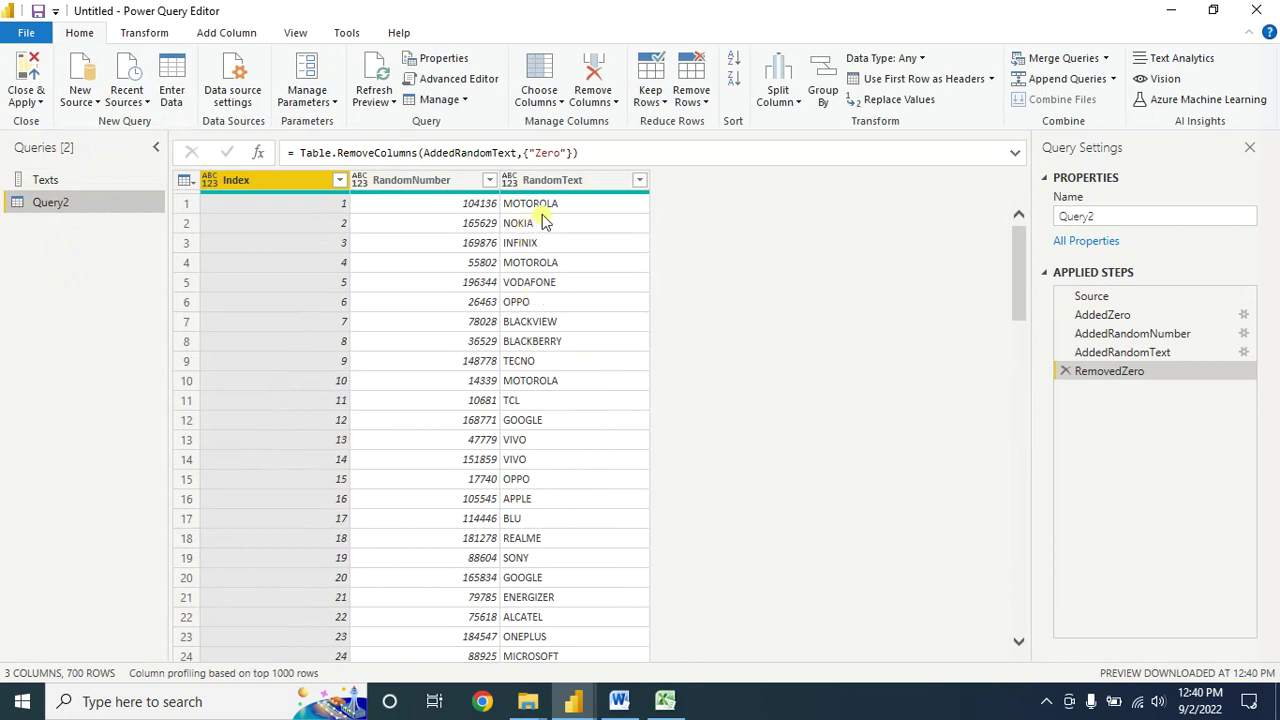
drag(1022, 285, 1018, 615)
scroll(257, 614, down, 17)
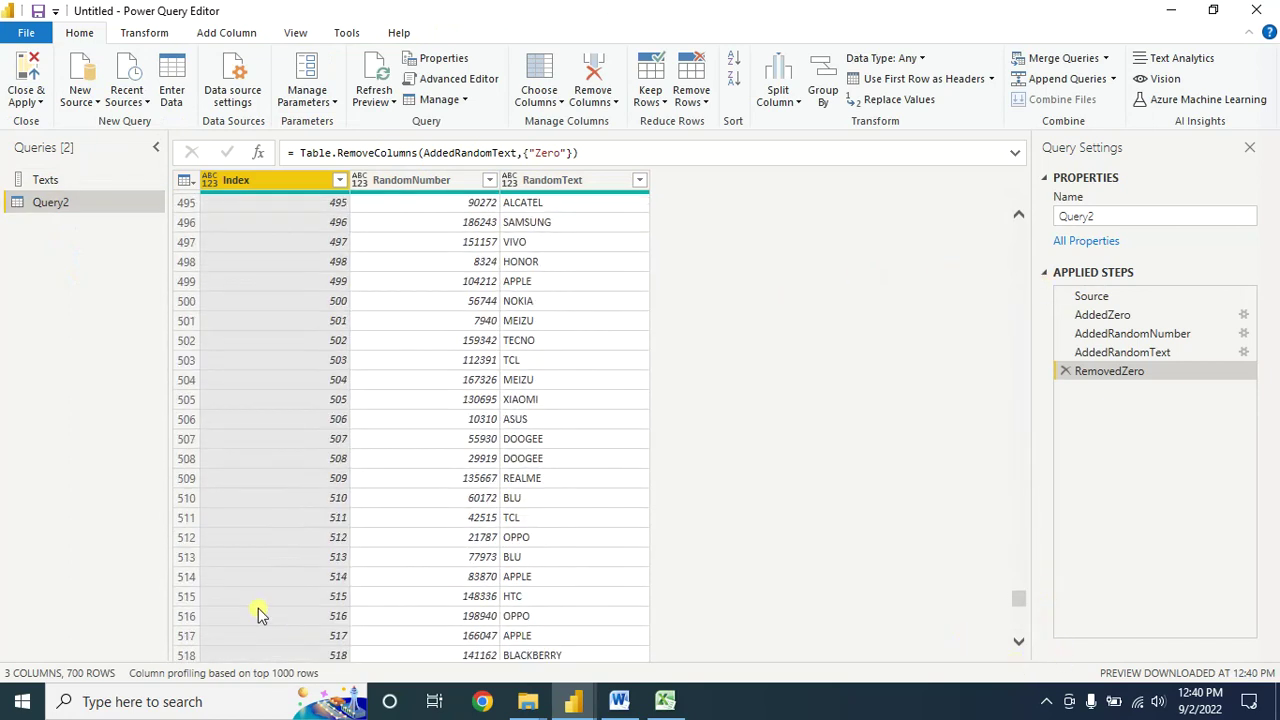
drag(1018, 590, 543, 206)
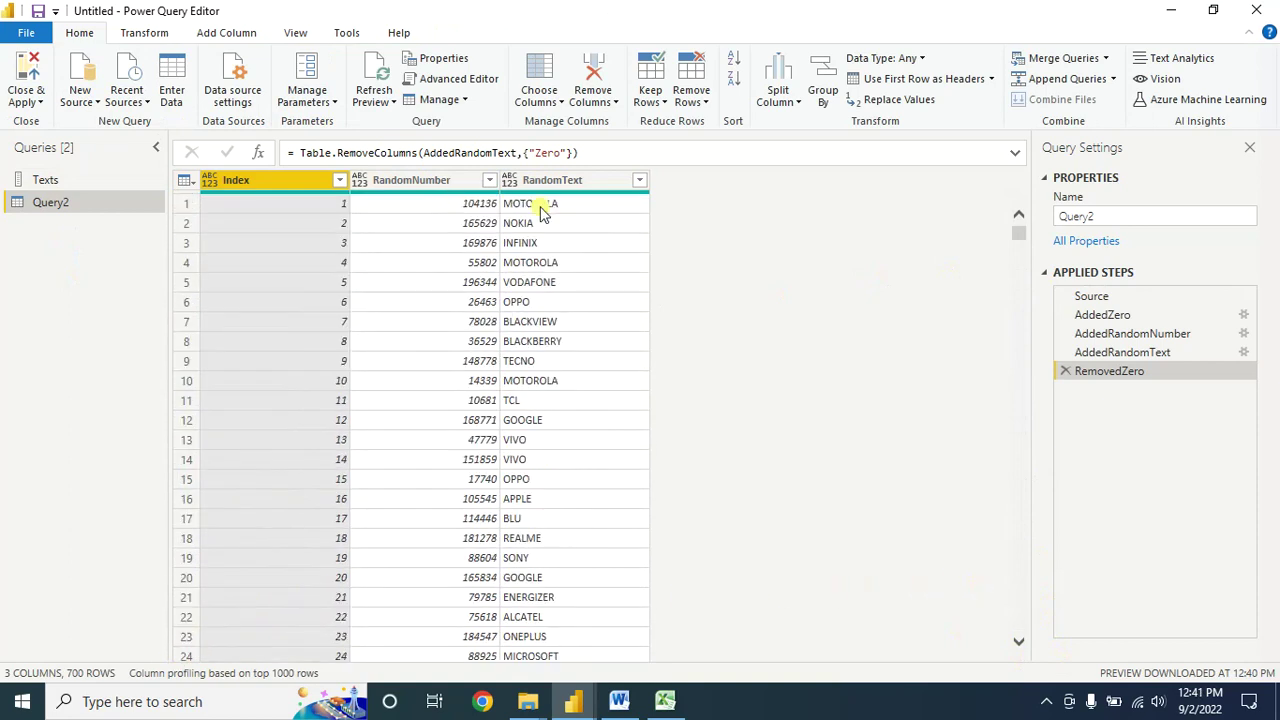
Step: Set the RandomNumber column to Fixed decimal number, replacing the earlier Changed Type step
click(362, 181)
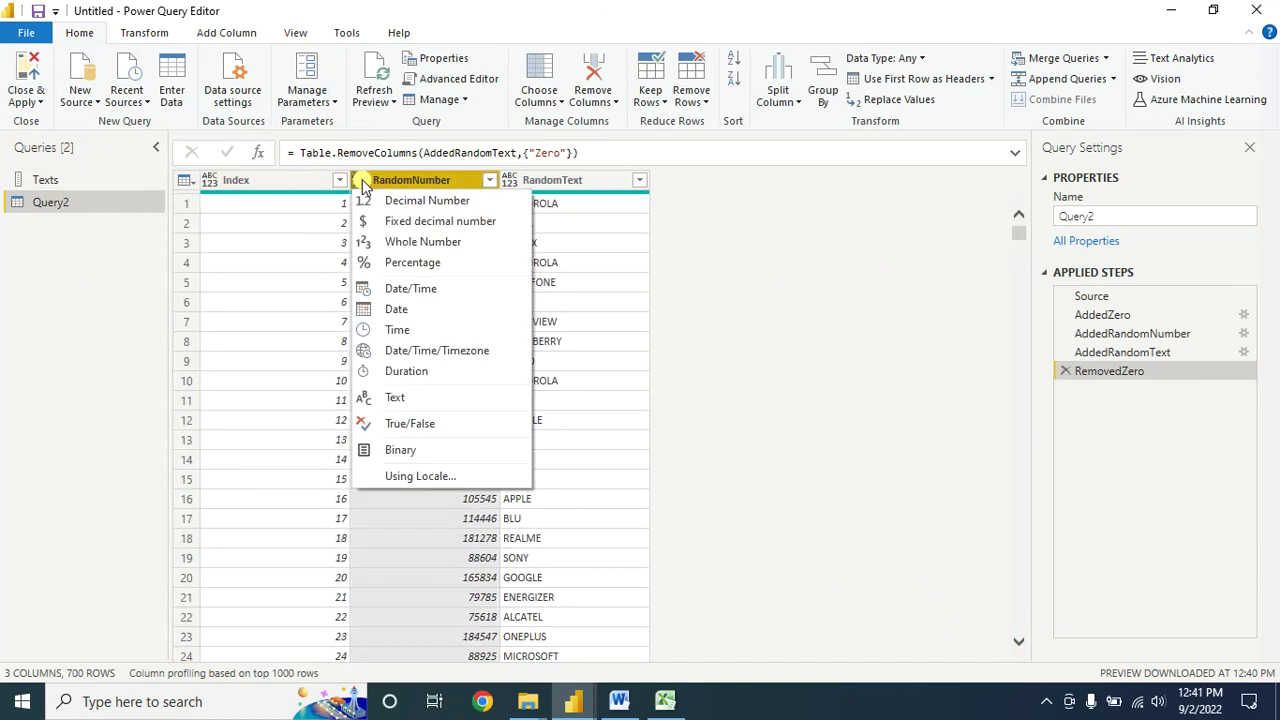
click(387, 202)
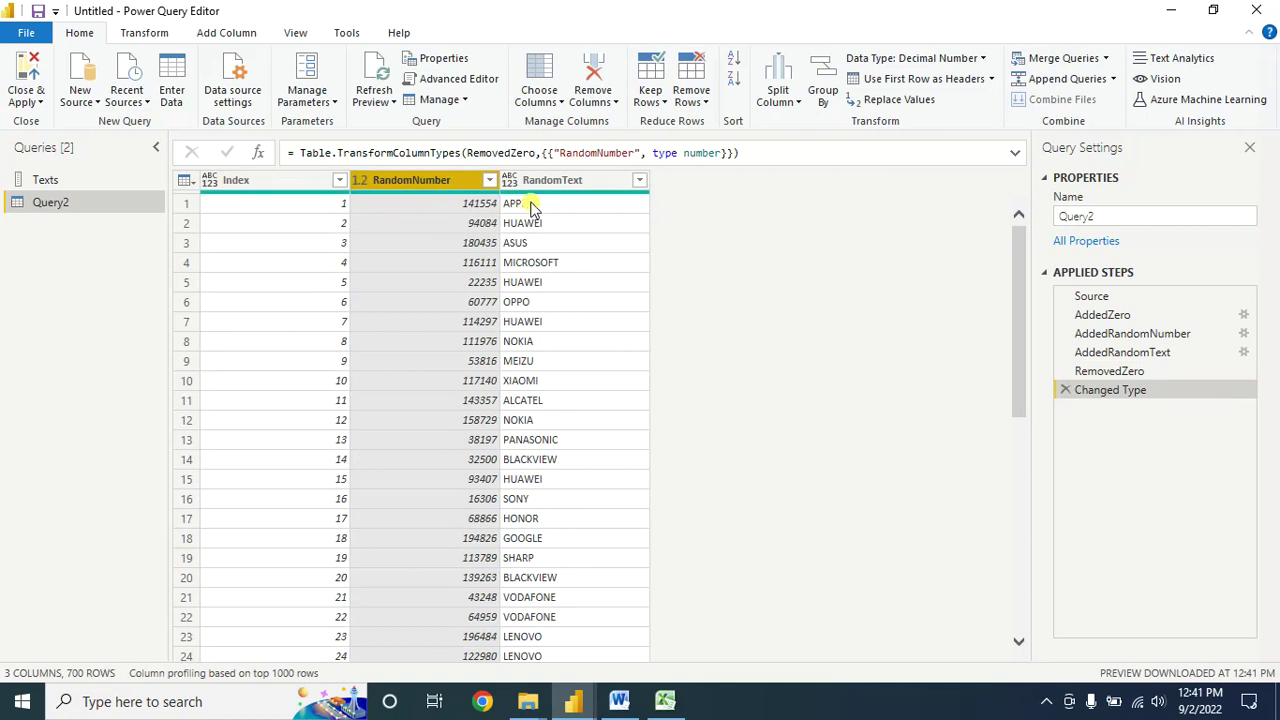
click(361, 181)
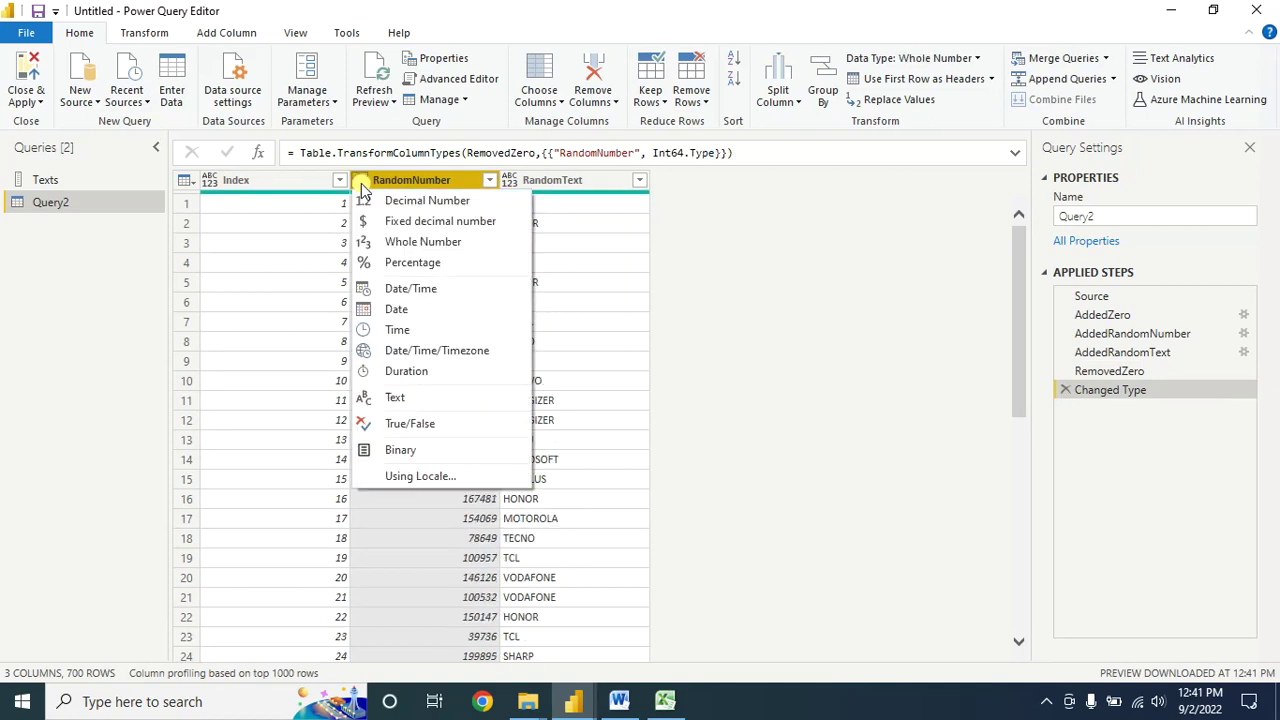
click(408, 232)
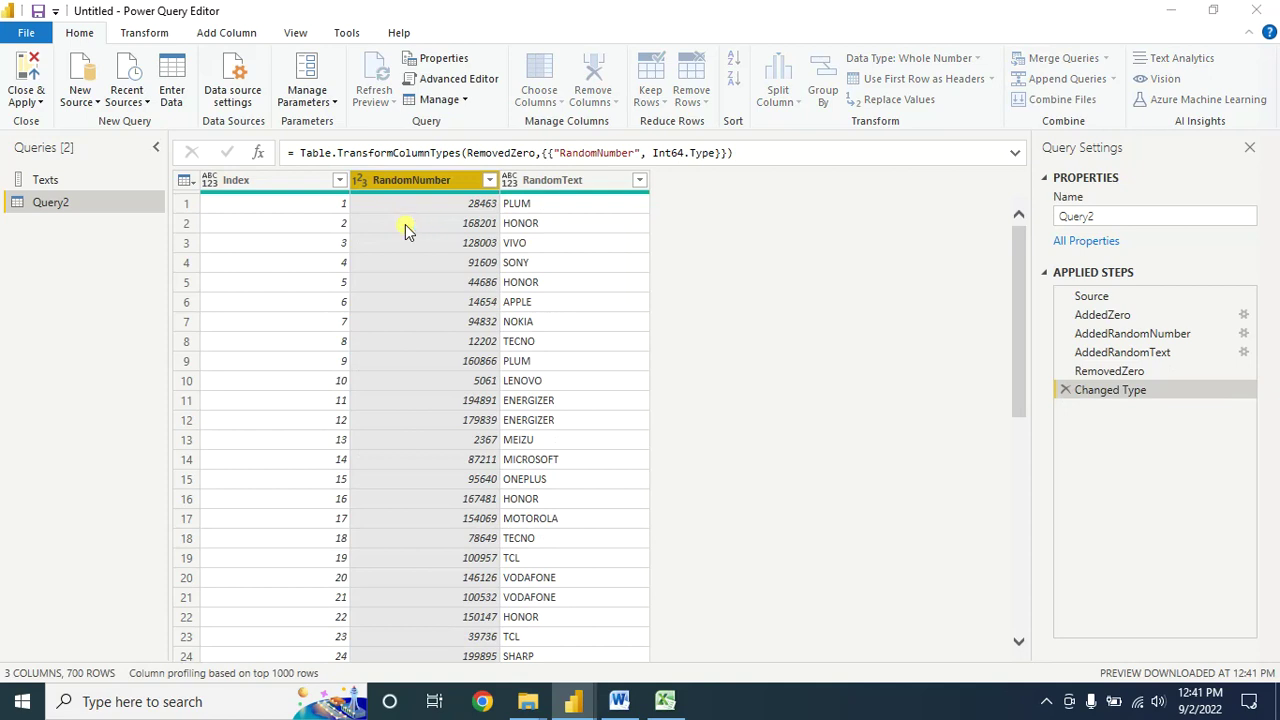
click(601, 400)
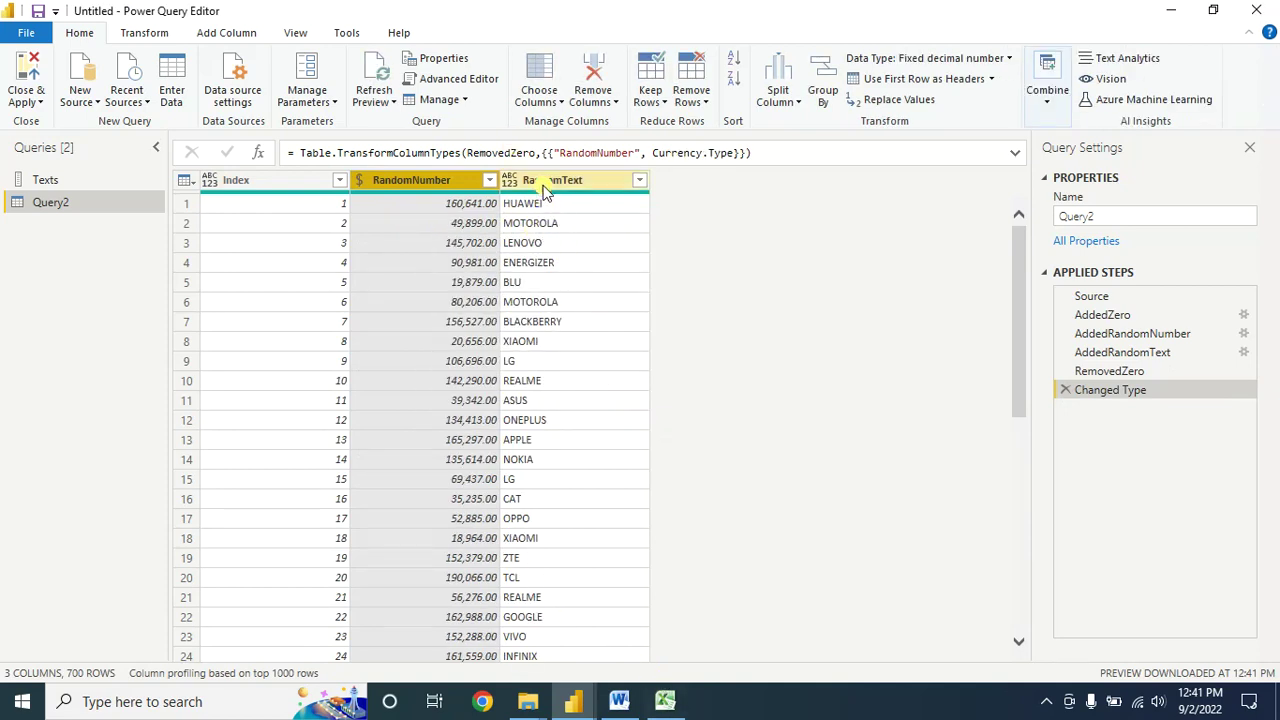
click(571, 182)
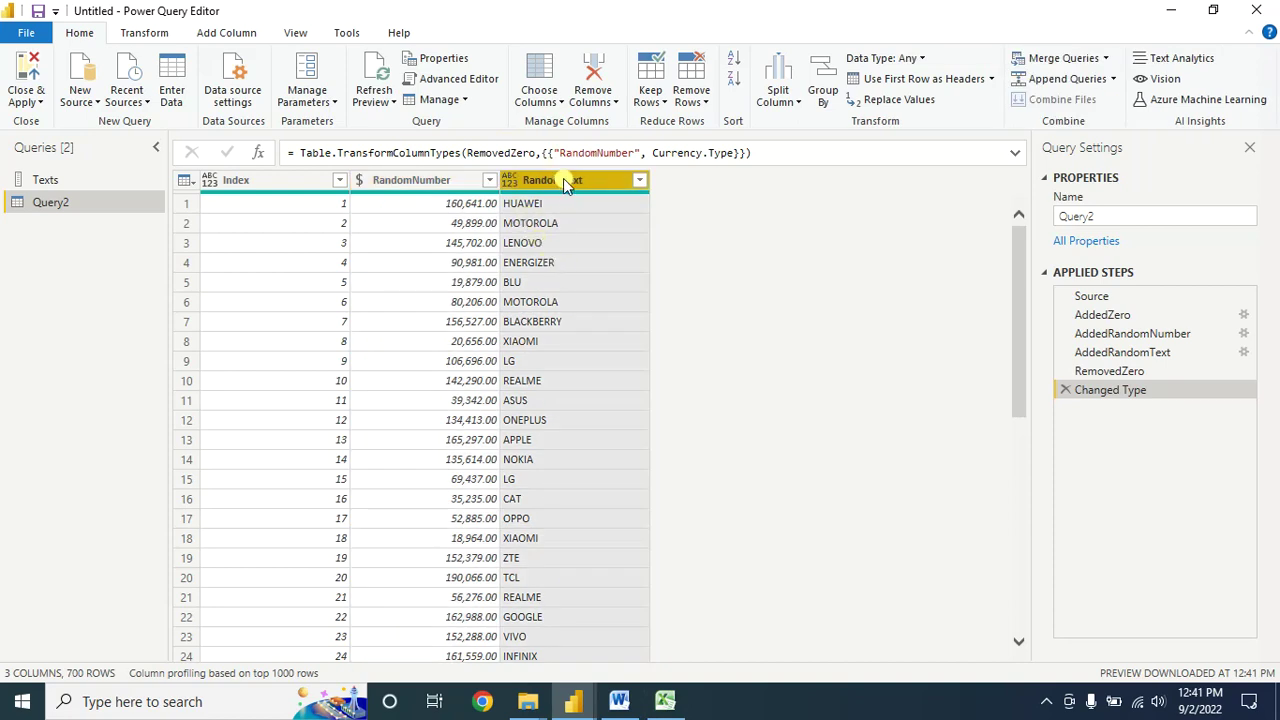
Step: Copy the RandomText column and paste it into Enter Data to create the Table query
right_click(567, 186)
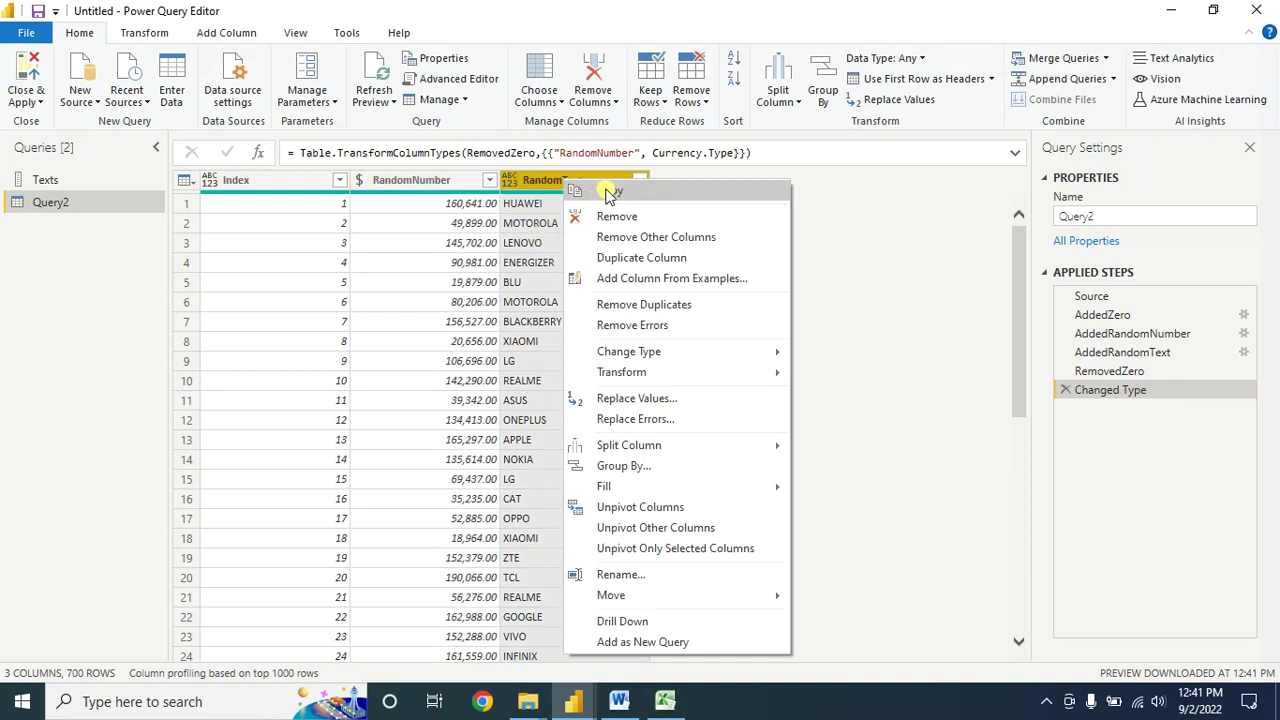
click(558, 188)
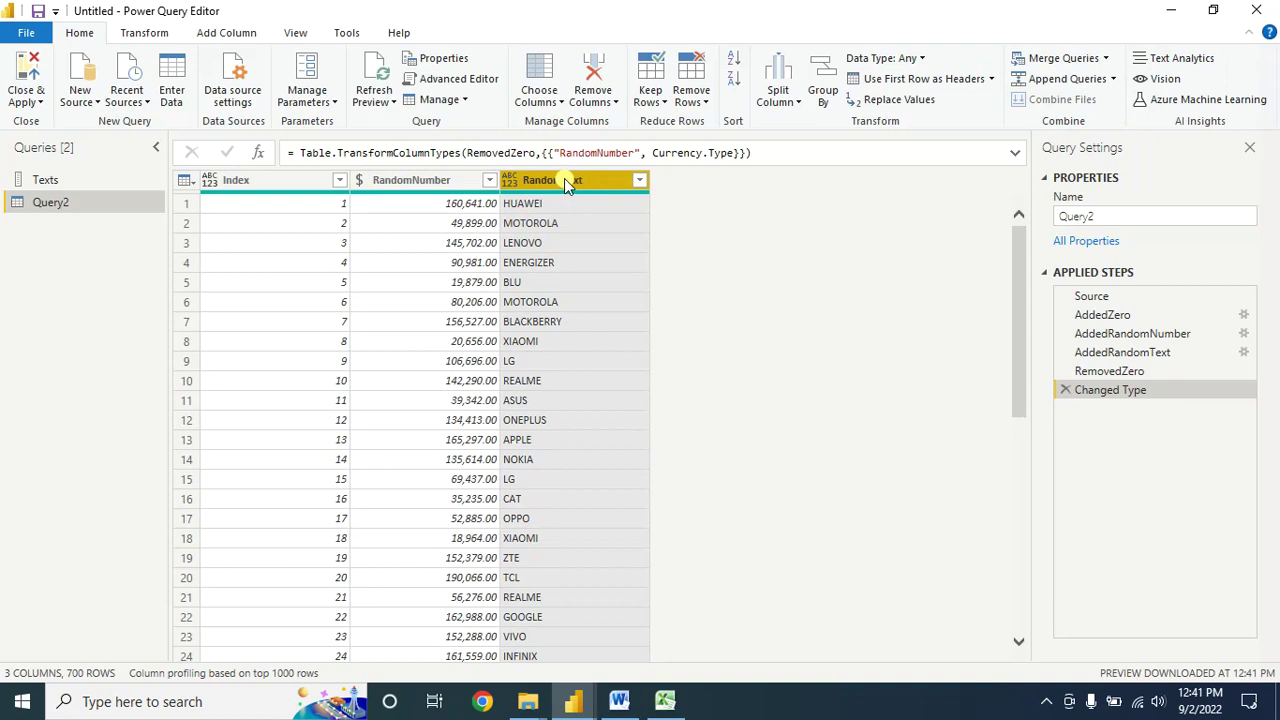
click(172, 100)
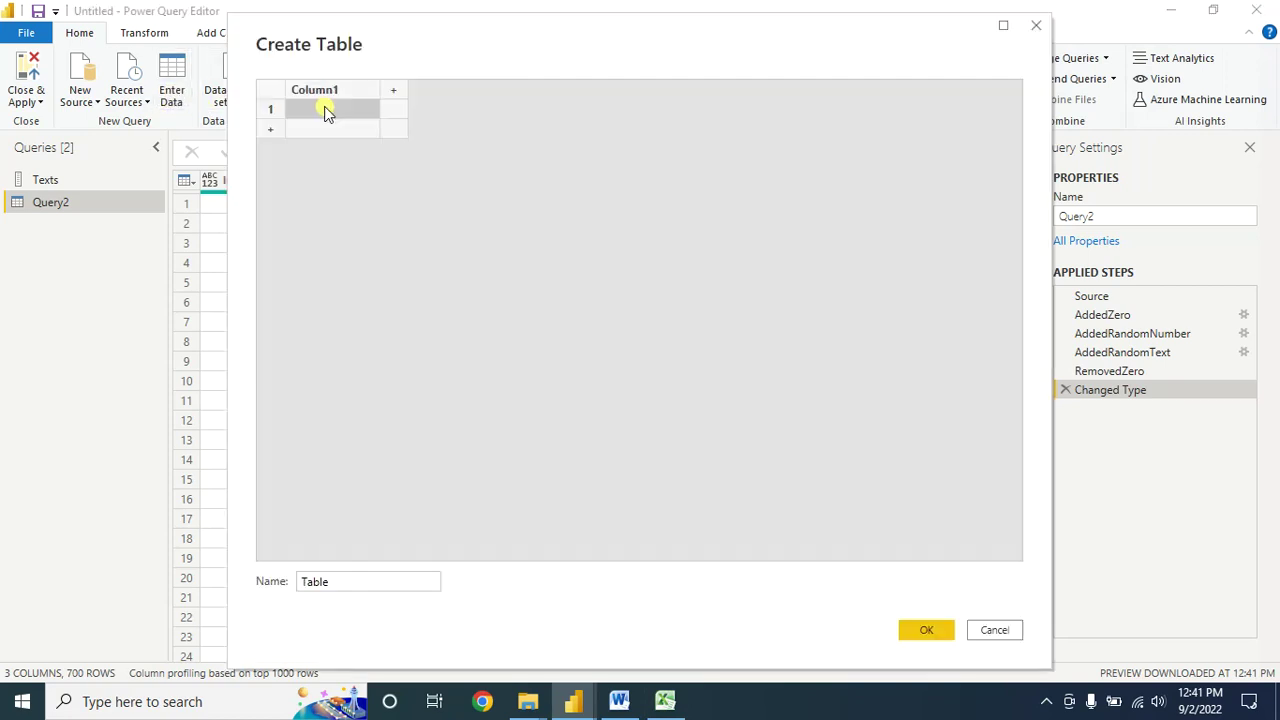
right_click(325, 110)
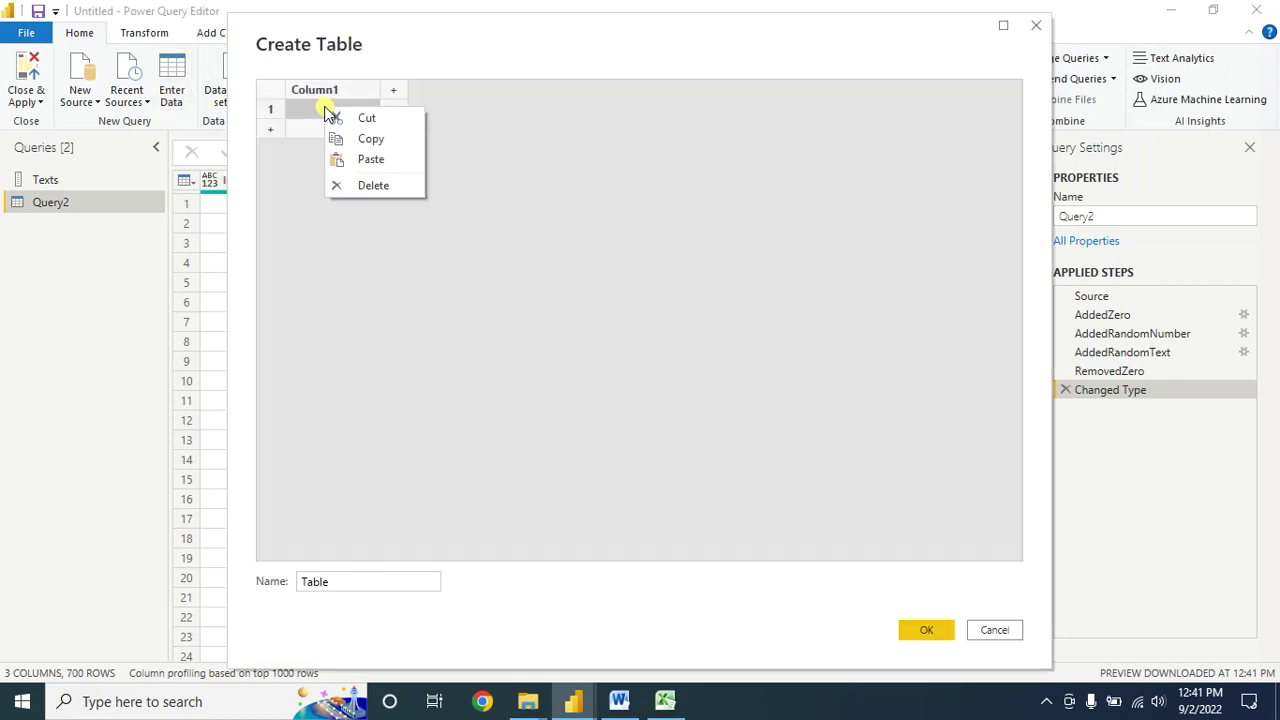
click(368, 160)
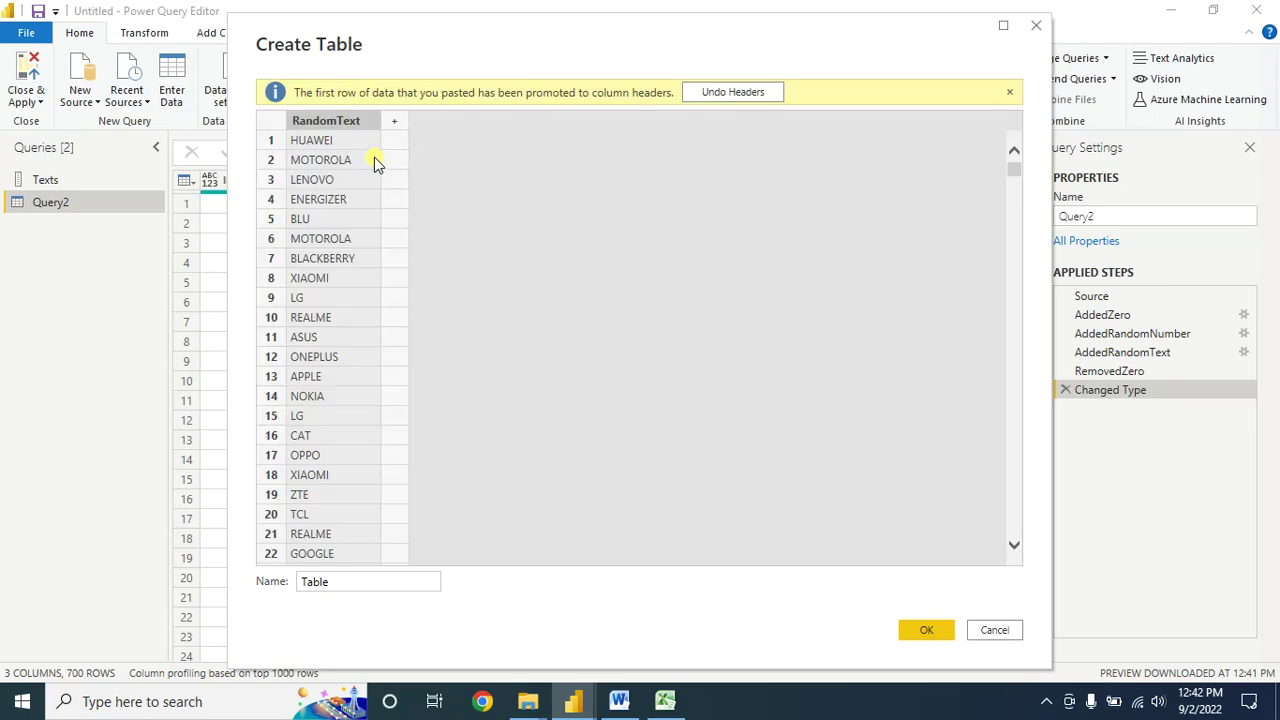
scroll(446, 375, down, 12)
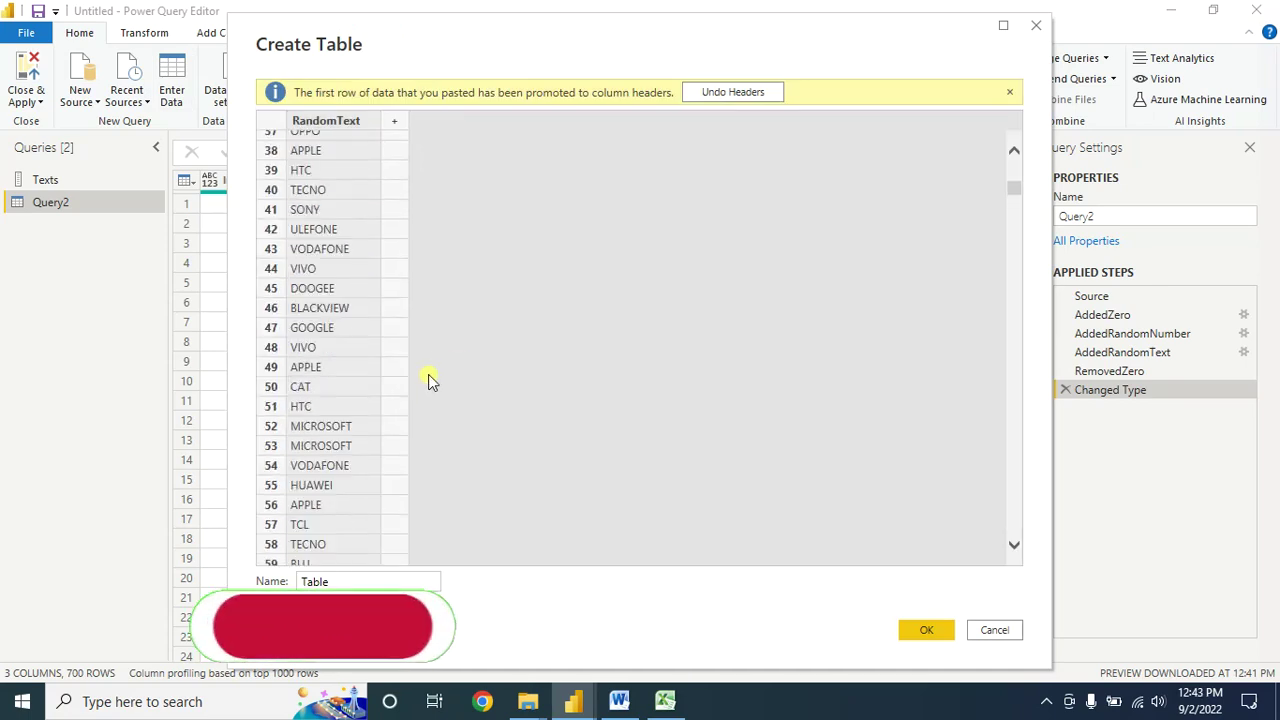
click(924, 630)
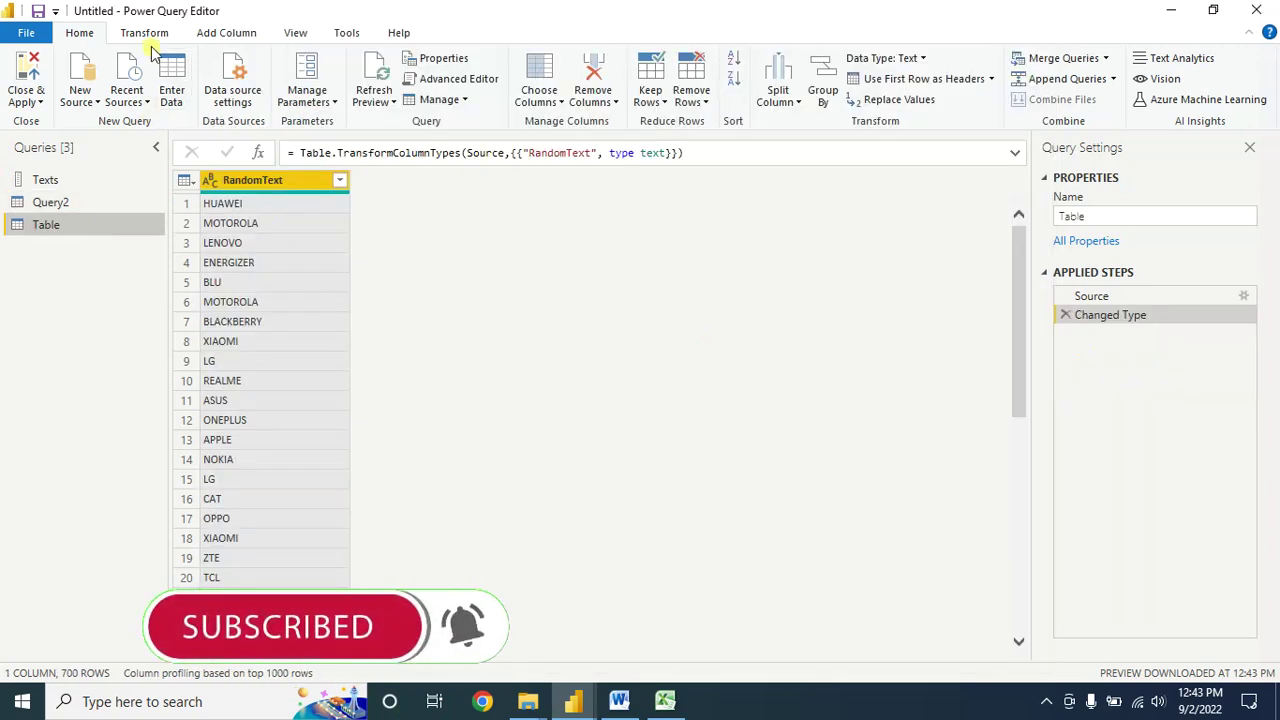
Step: Add an Index column to the Table query, counting from 1
click(229, 42)
click(286, 81)
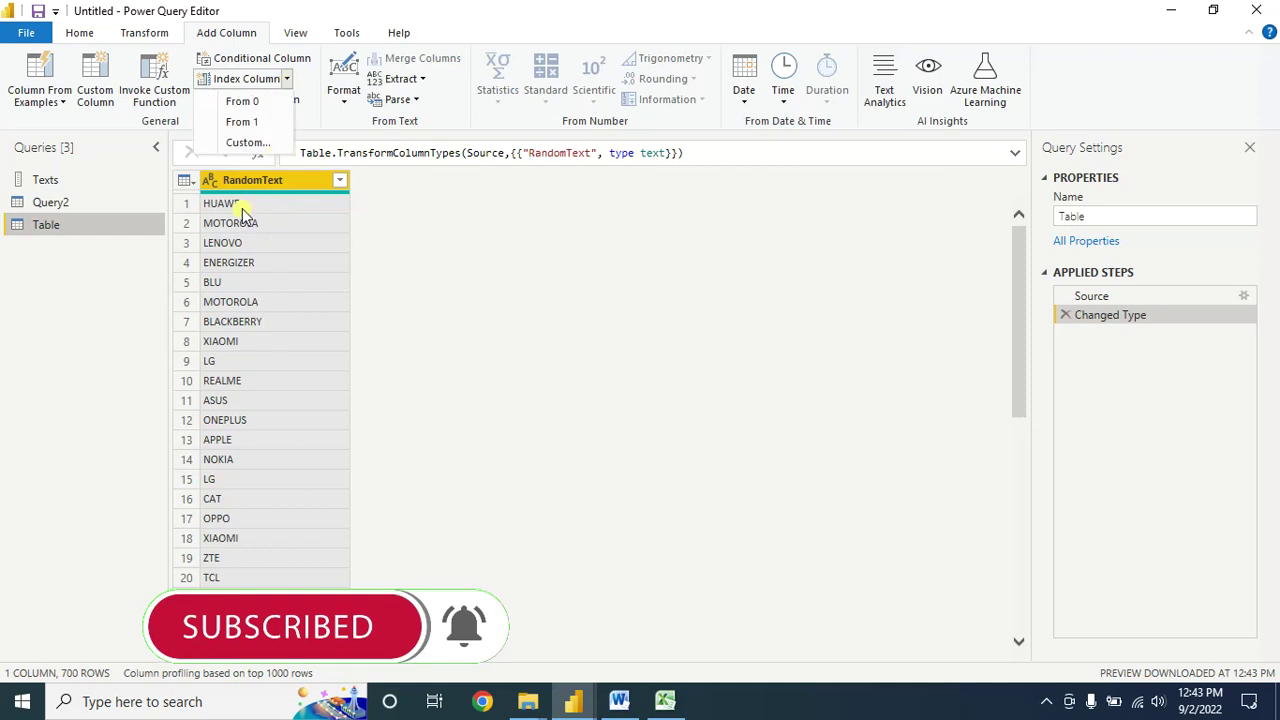
click(240, 122)
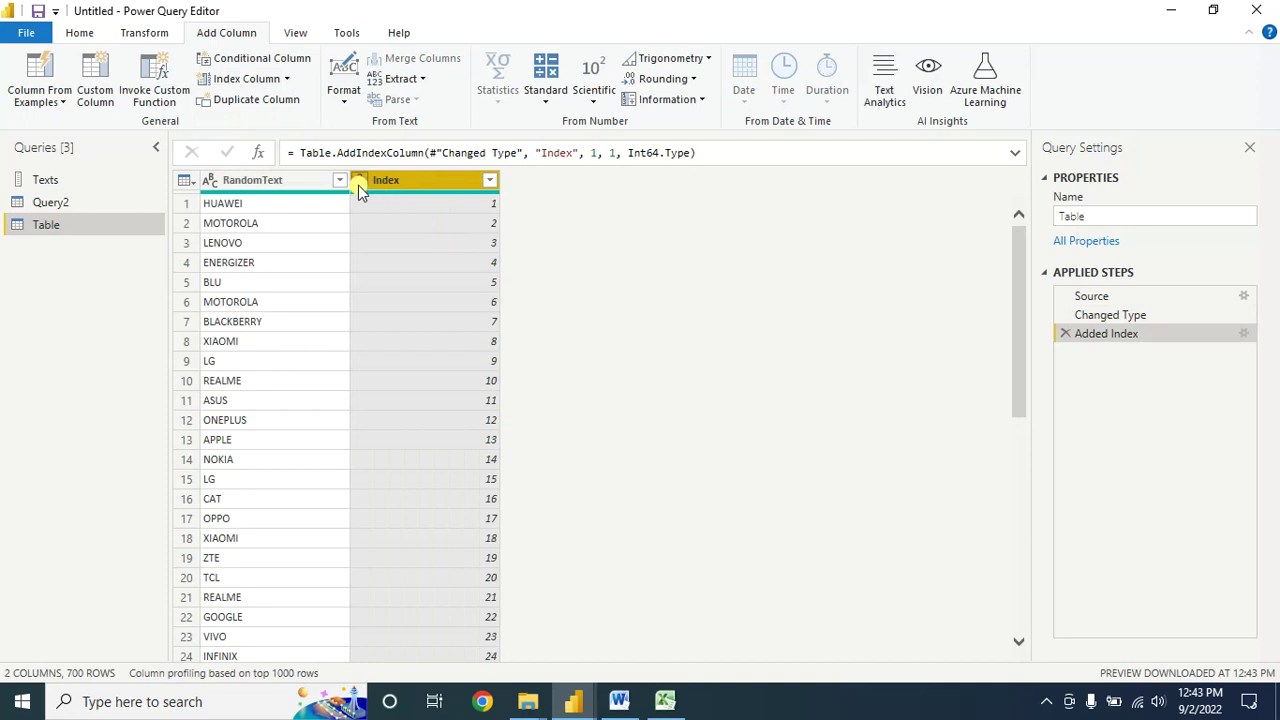
Step: Set the Index column to Whole Number, replacing the earlier type step
click(358, 185)
click(391, 204)
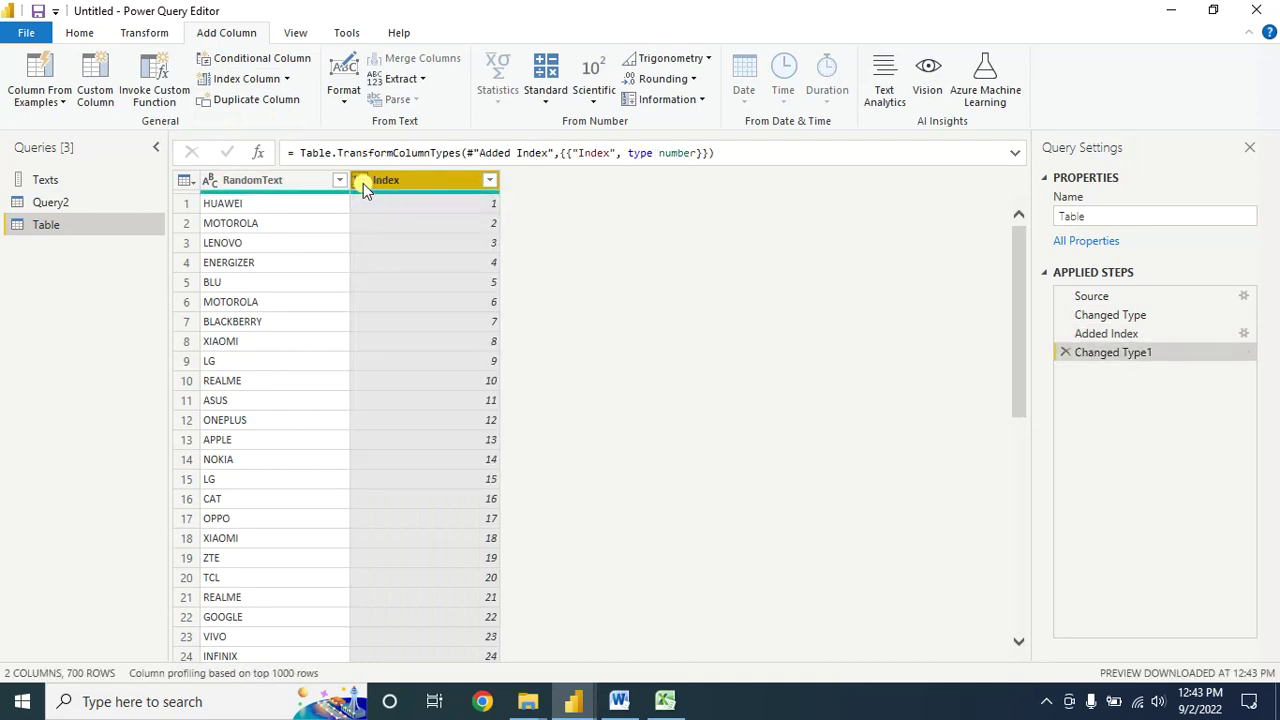
click(363, 183)
click(414, 243)
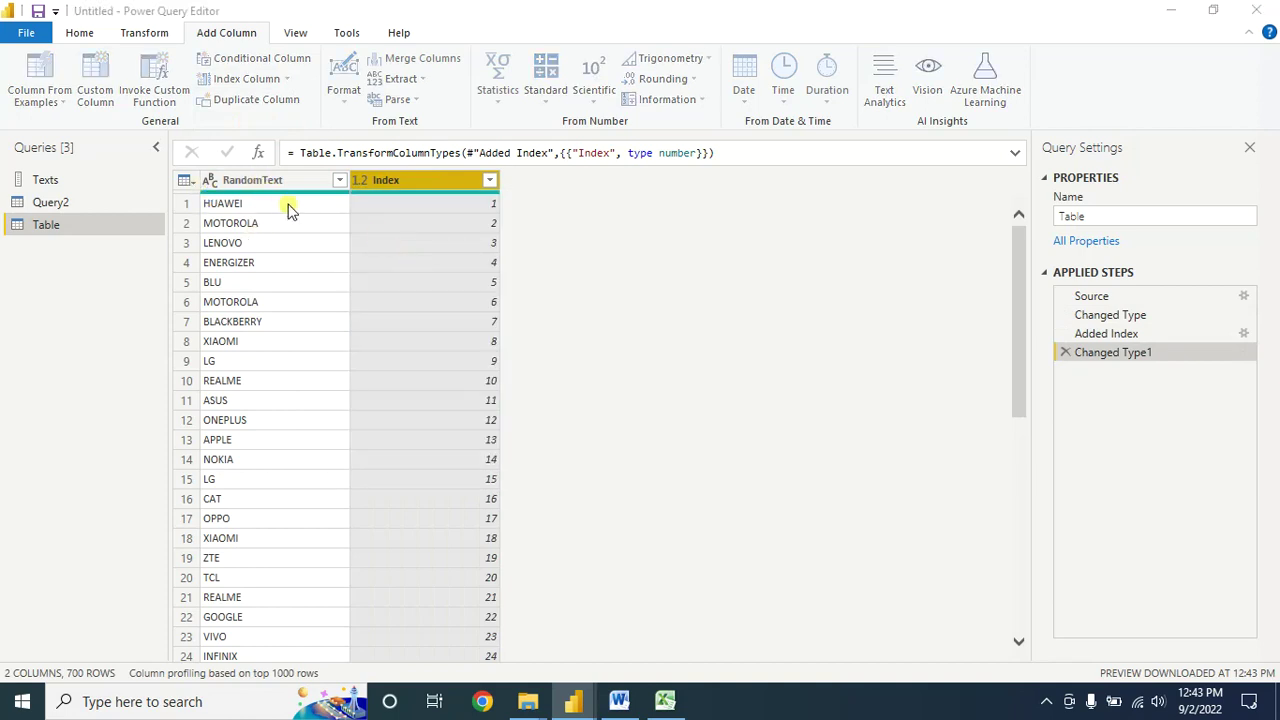
click(590, 405)
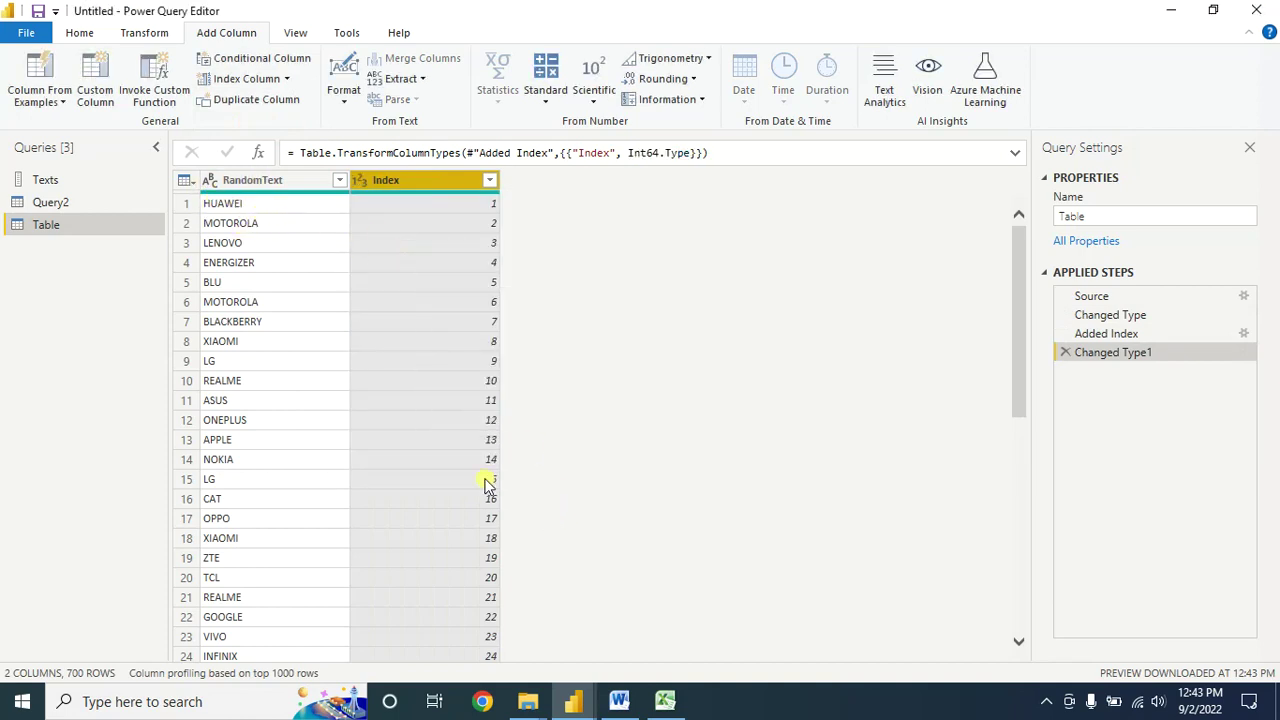